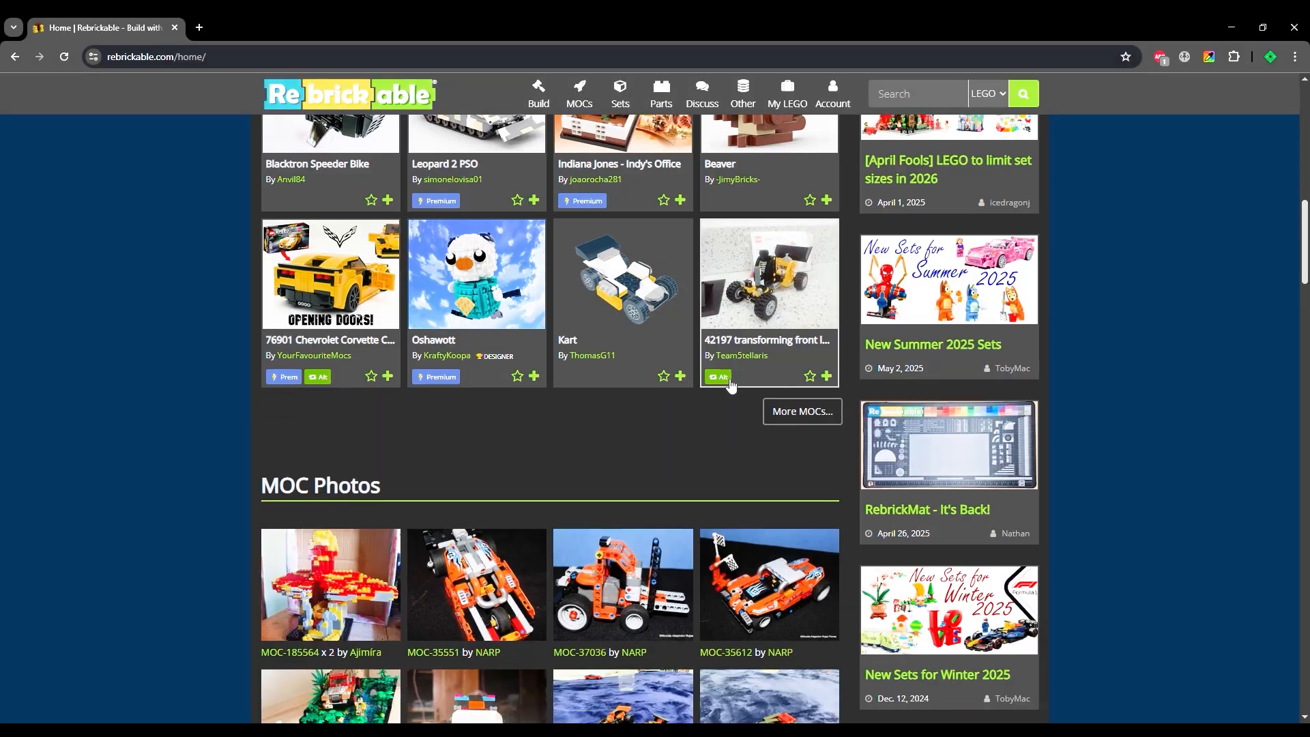
# Look over the home page, open the account's own list of designed MOCs, and browse the published designs
pyautogui.scroll(-14, 727, 379)
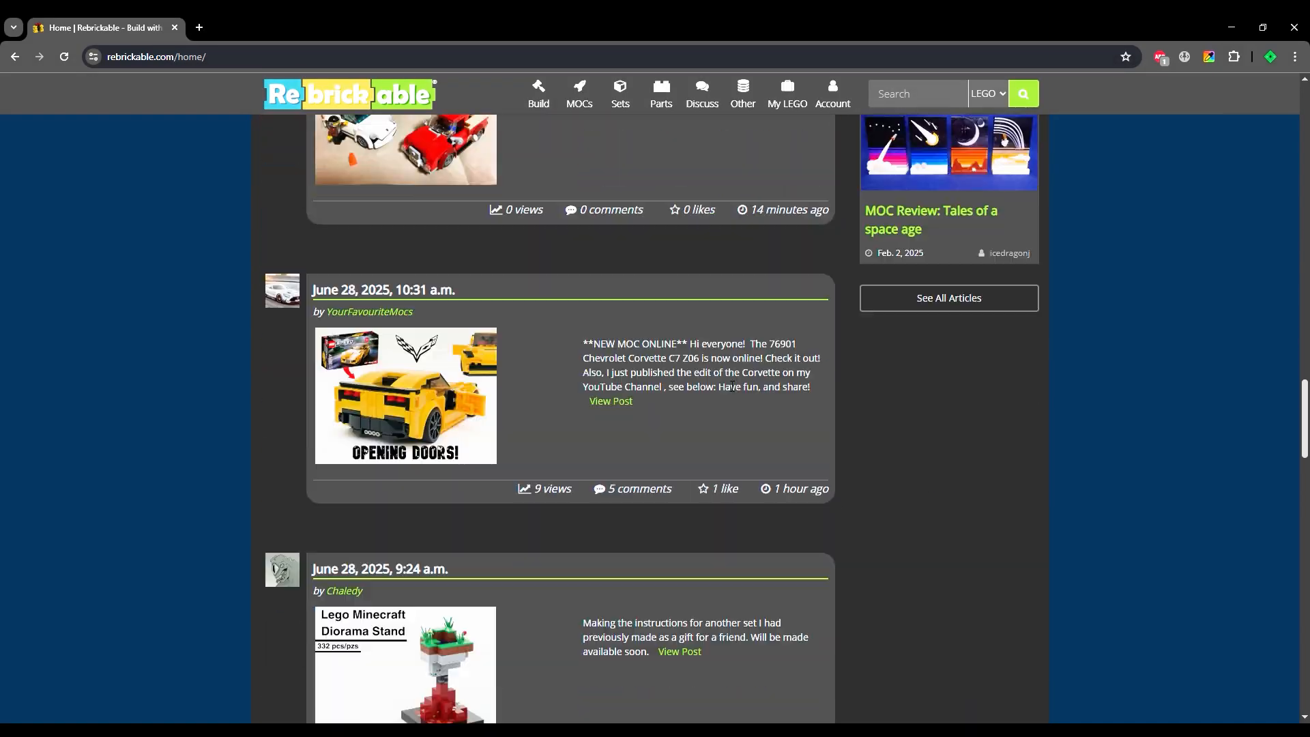
pyautogui.scroll(20, 729, 391)
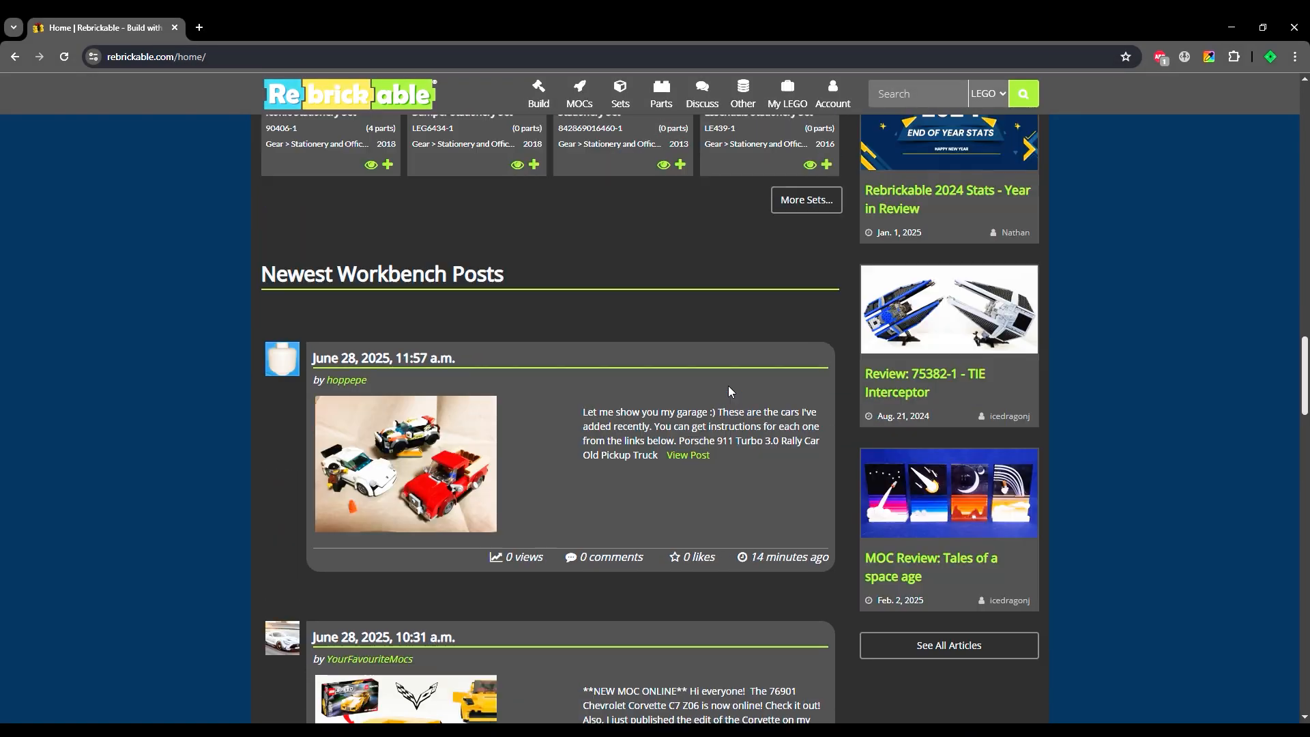
pyautogui.scroll(10, 729, 391)
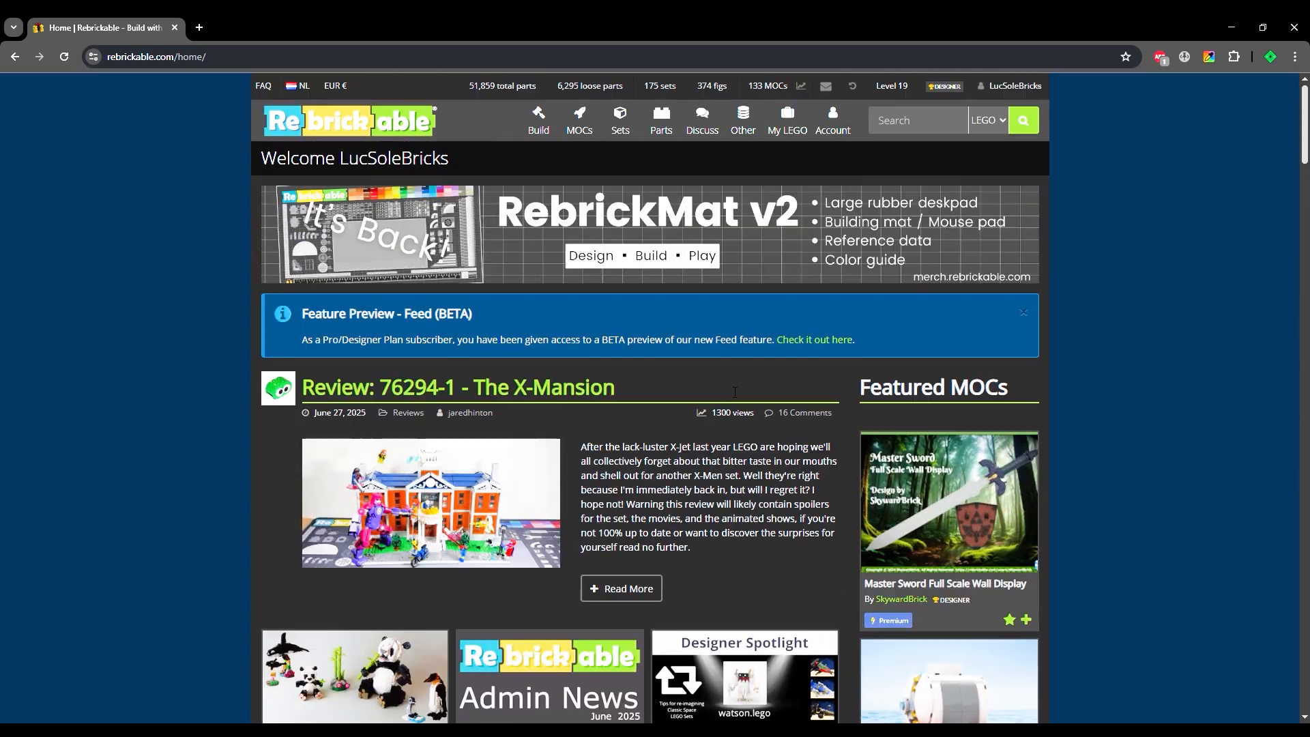
pyautogui.moveTo(841, 131)
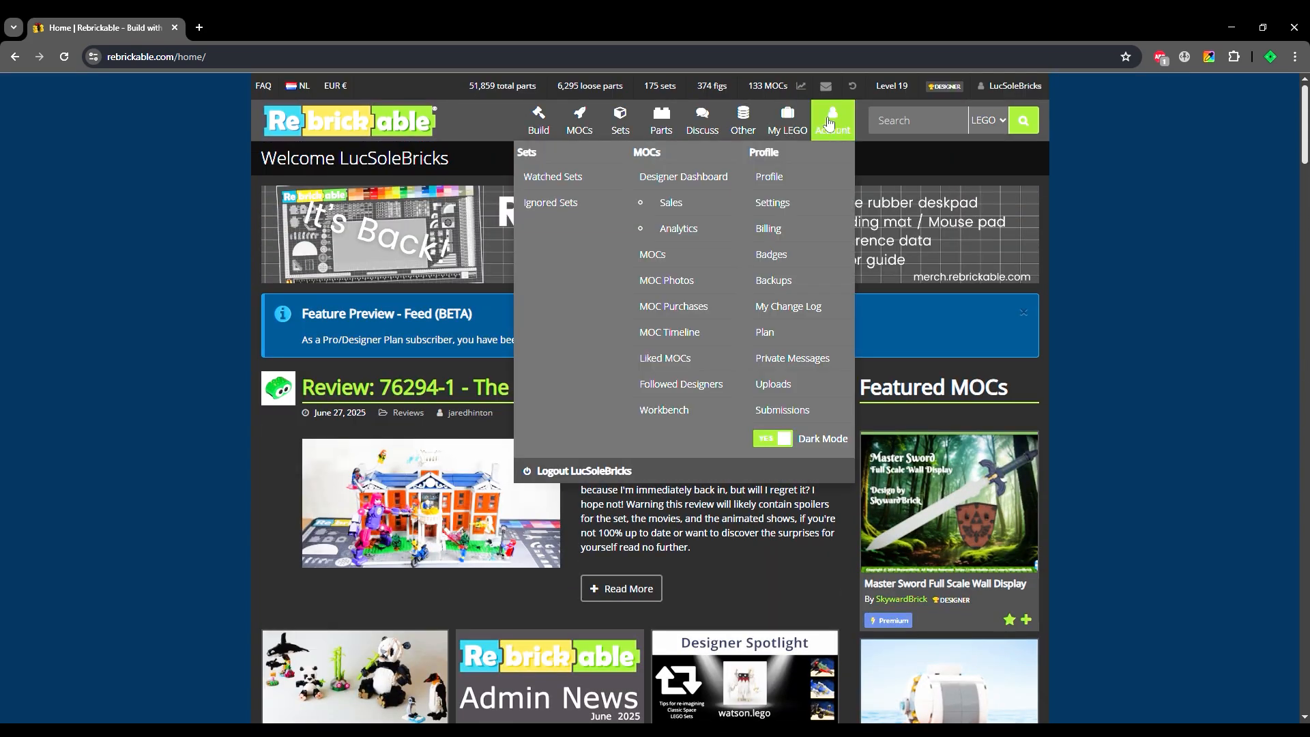
pyautogui.click(779, 88)
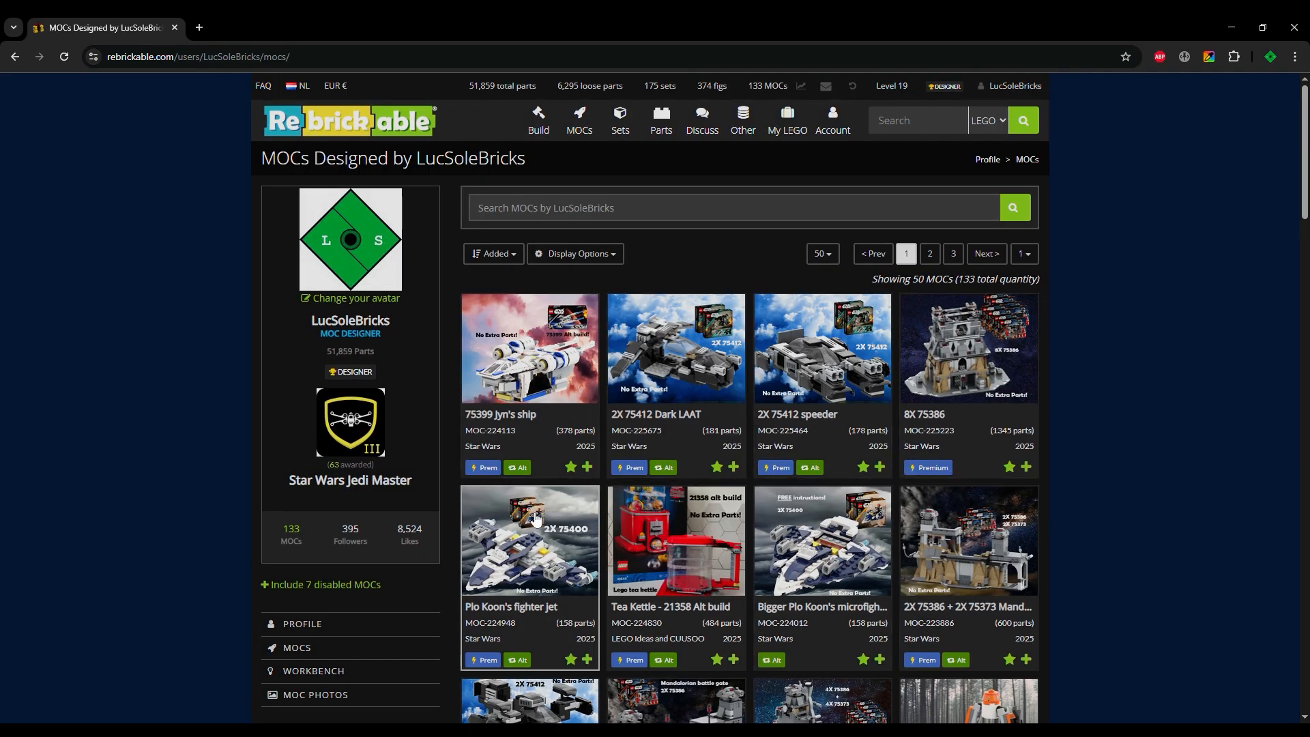
pyautogui.scroll(-4, 1003, 539)
pyautogui.scroll(-6, 995, 552)
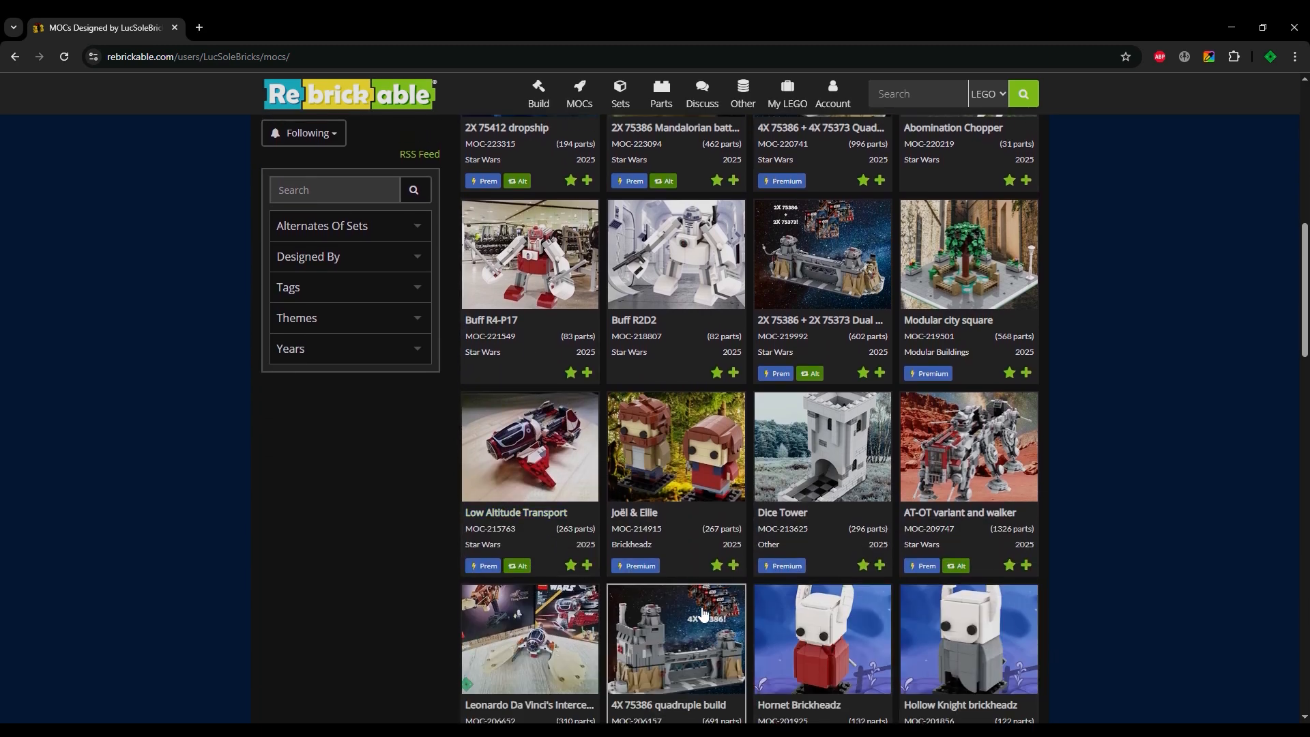
pyautogui.scroll(13, 993, 598)
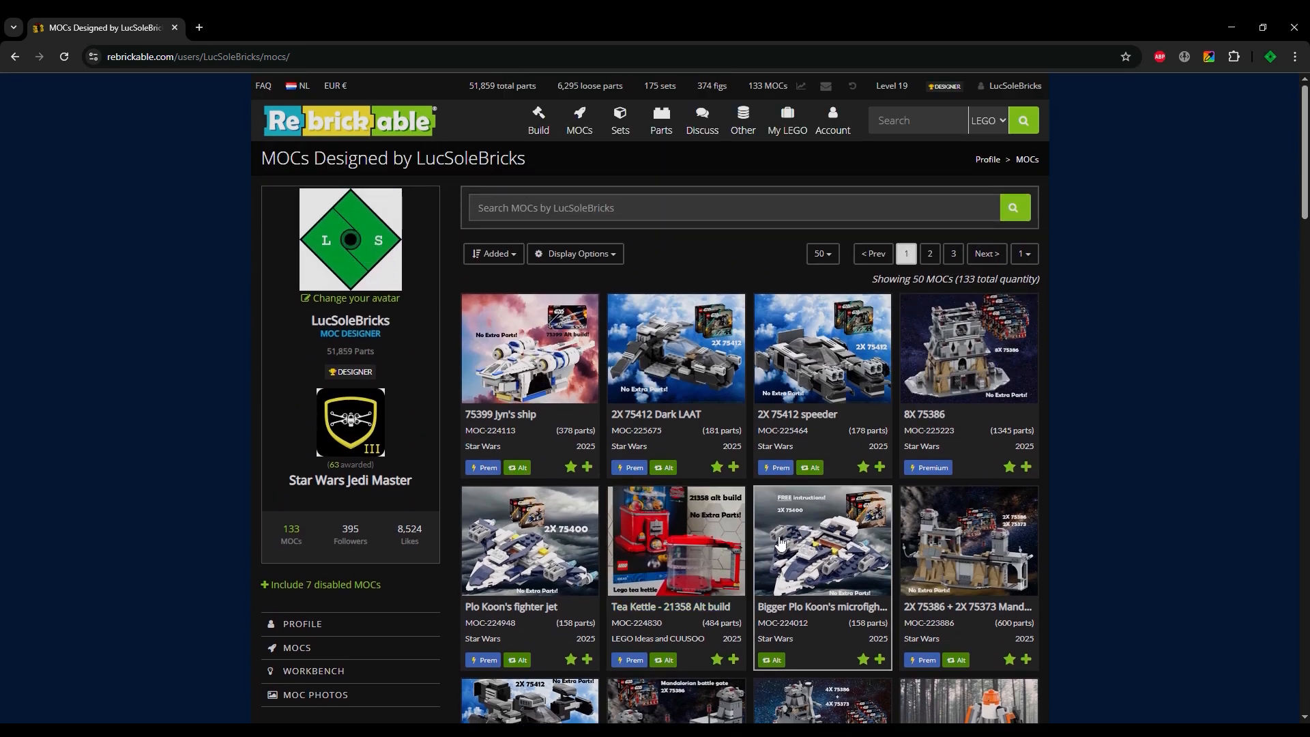
# View the MOC page of the Tea Kettle - 21358 Alt build and return to the home page
pyautogui.click(699, 545)
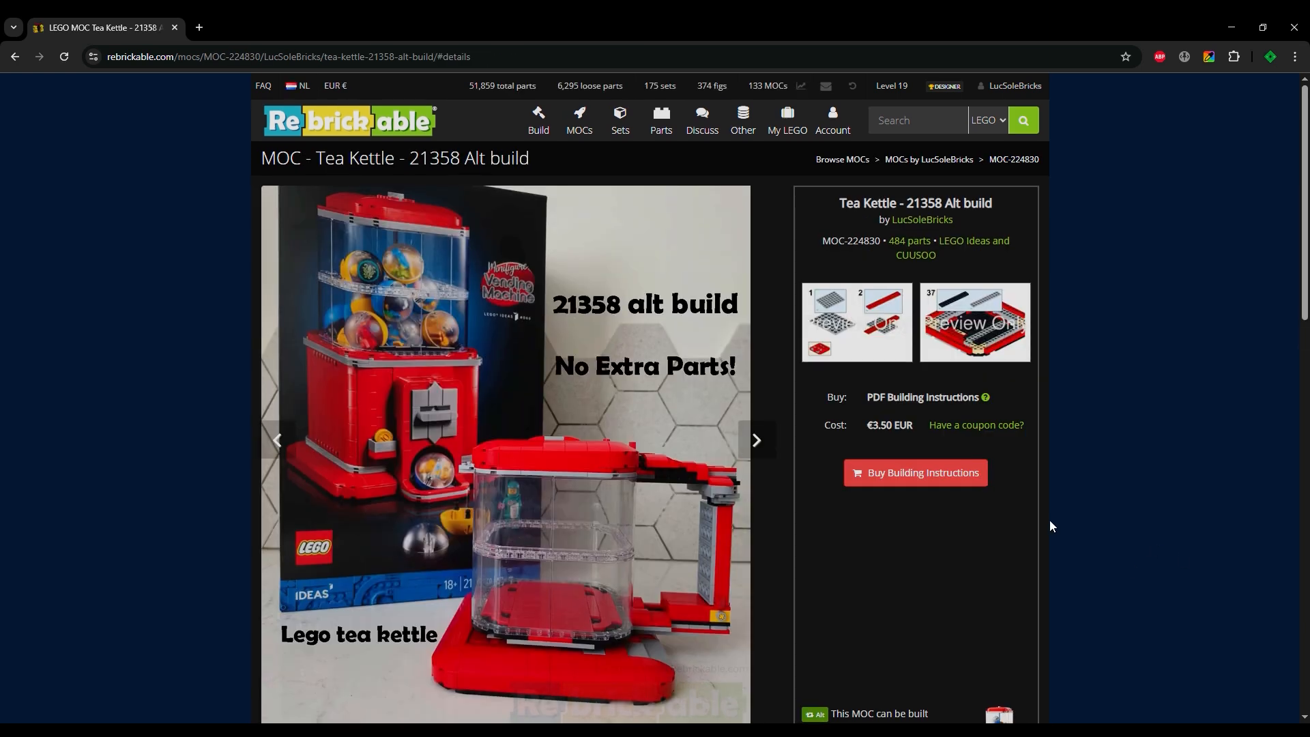
pyautogui.scroll(-1, 956, 509)
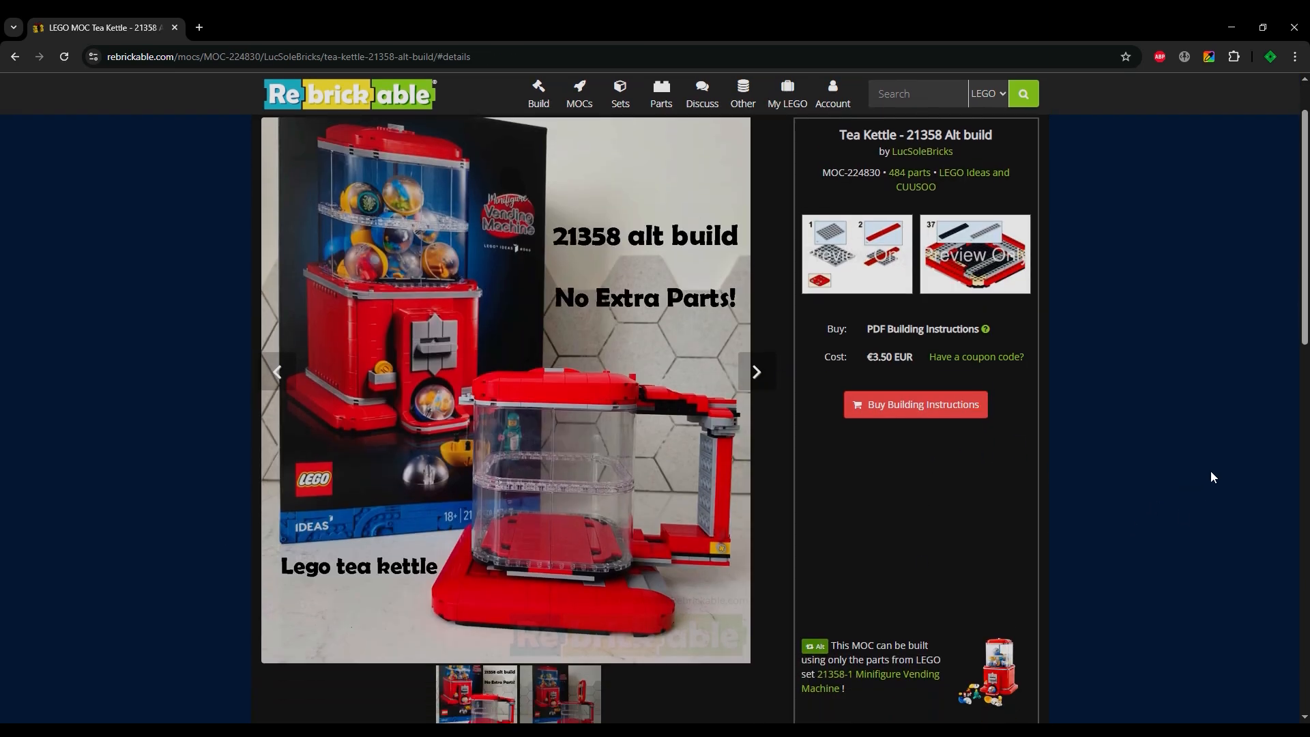
pyautogui.hotkey('alt', 'Left')
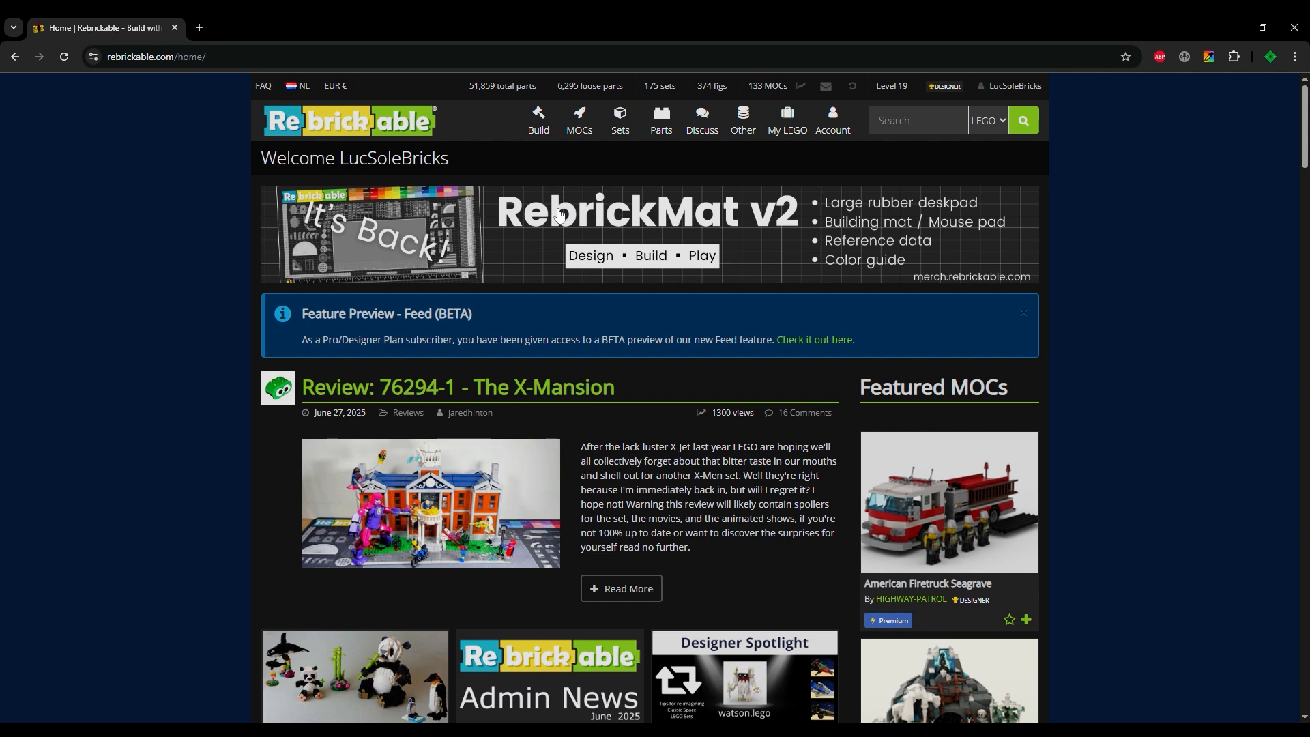
# Start a new MOC submission and name it "Small gray spaceship"
pyautogui.moveTo(581, 131)
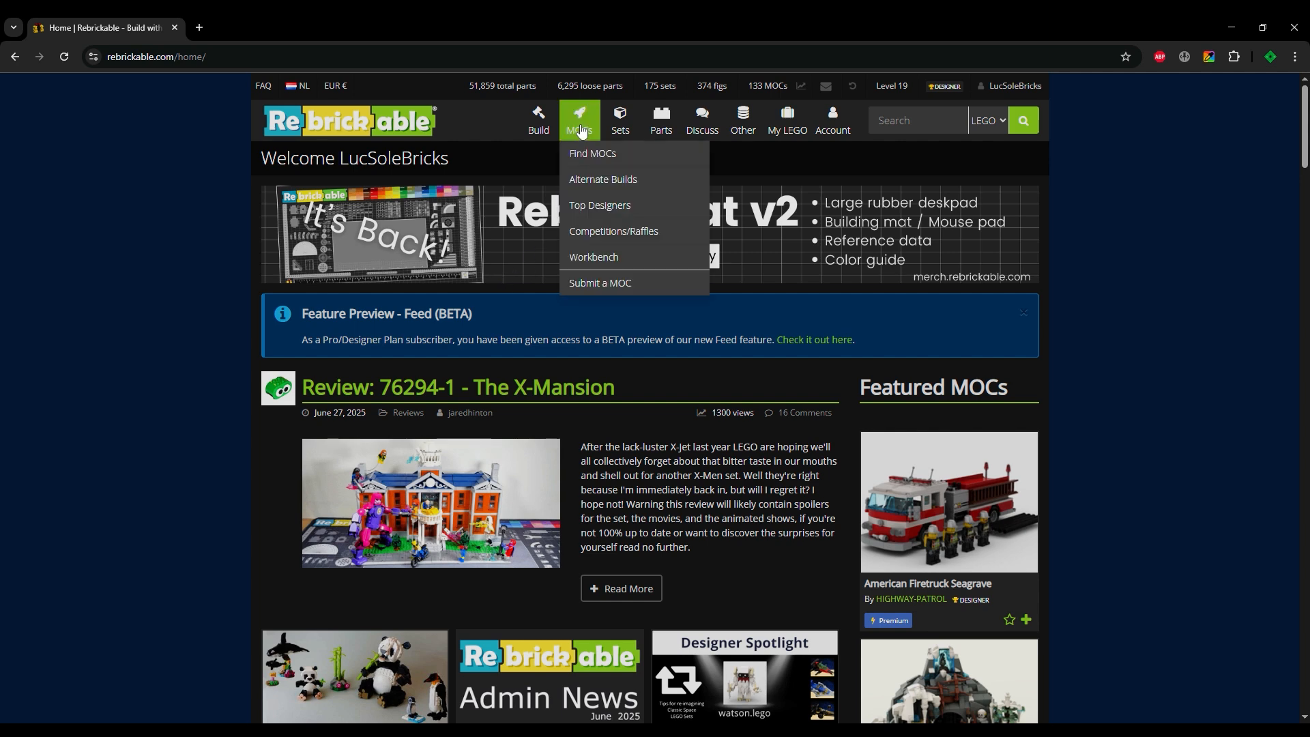
pyautogui.click(603, 282)
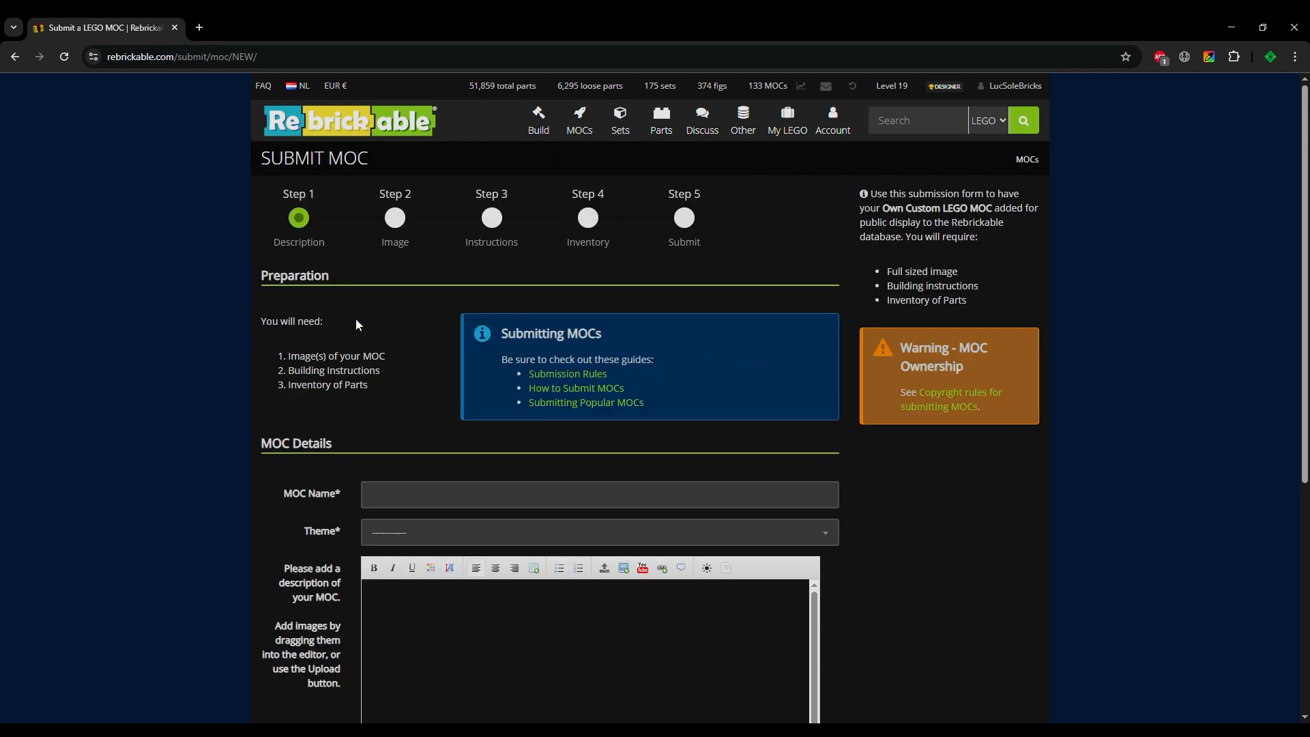
pyautogui.scroll(-1, 402, 350)
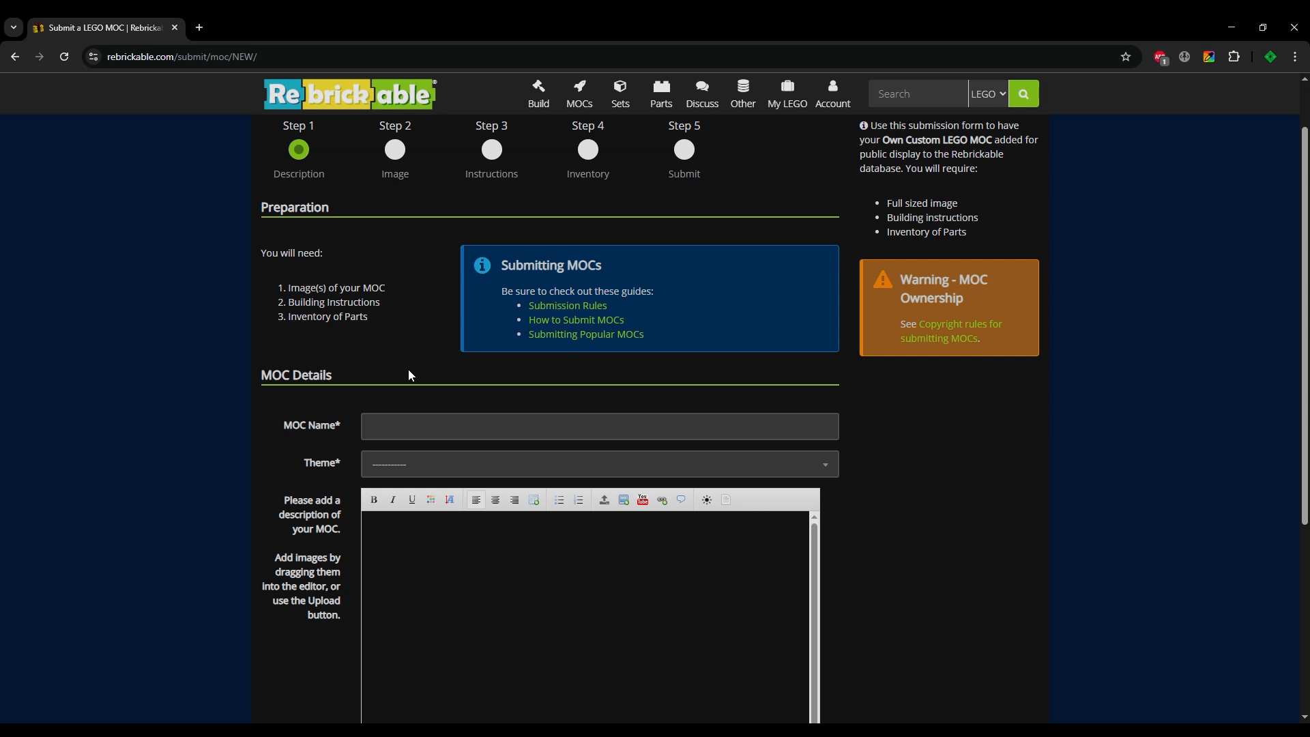
pyautogui.click(427, 429)
pyautogui.write('Small gray spa')
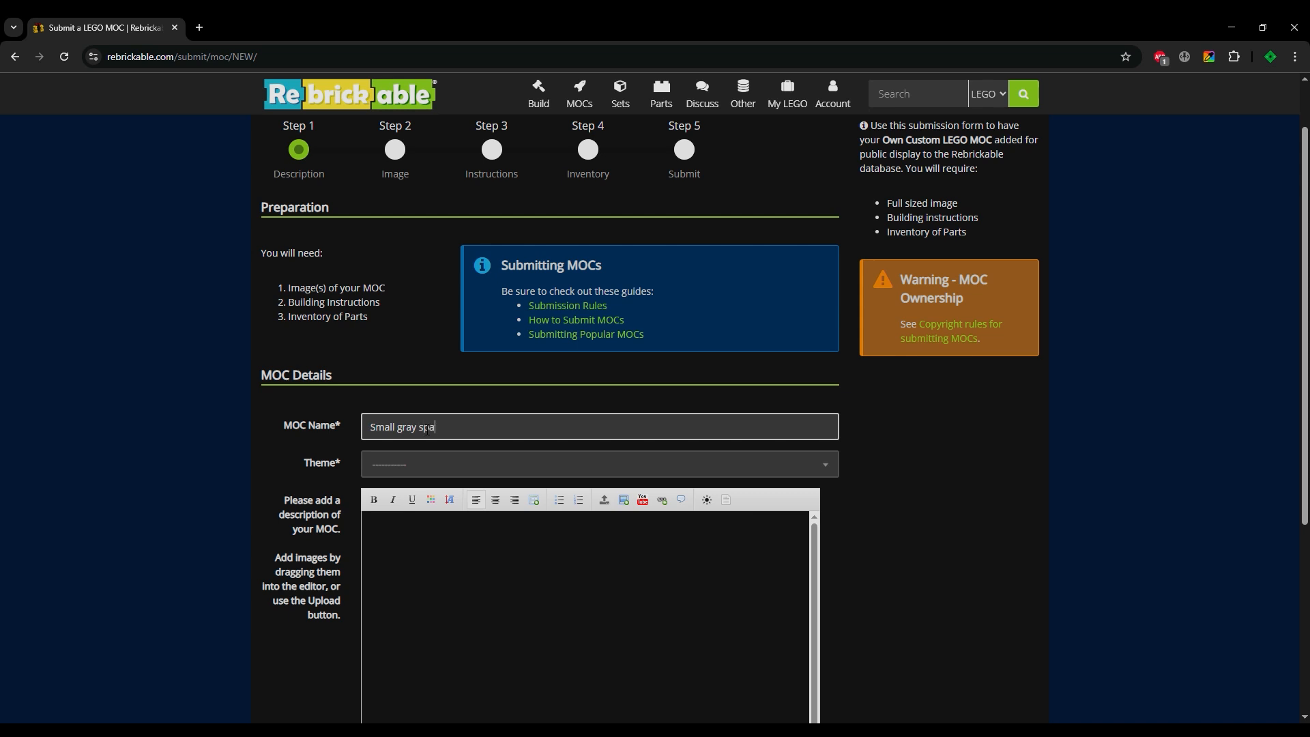
pyautogui.write('ceship')
pyautogui.click(437, 399)
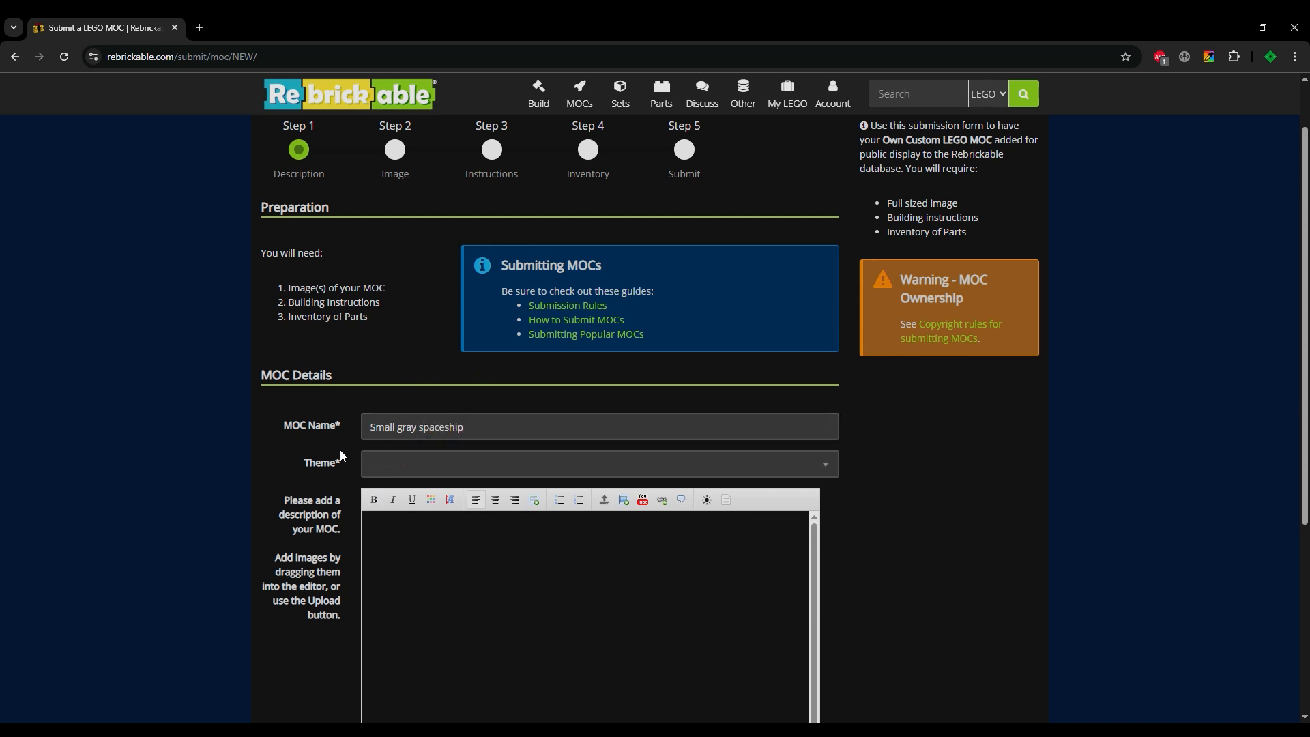
# Set the theme of the MOC to Creator
pyautogui.click(425, 465)
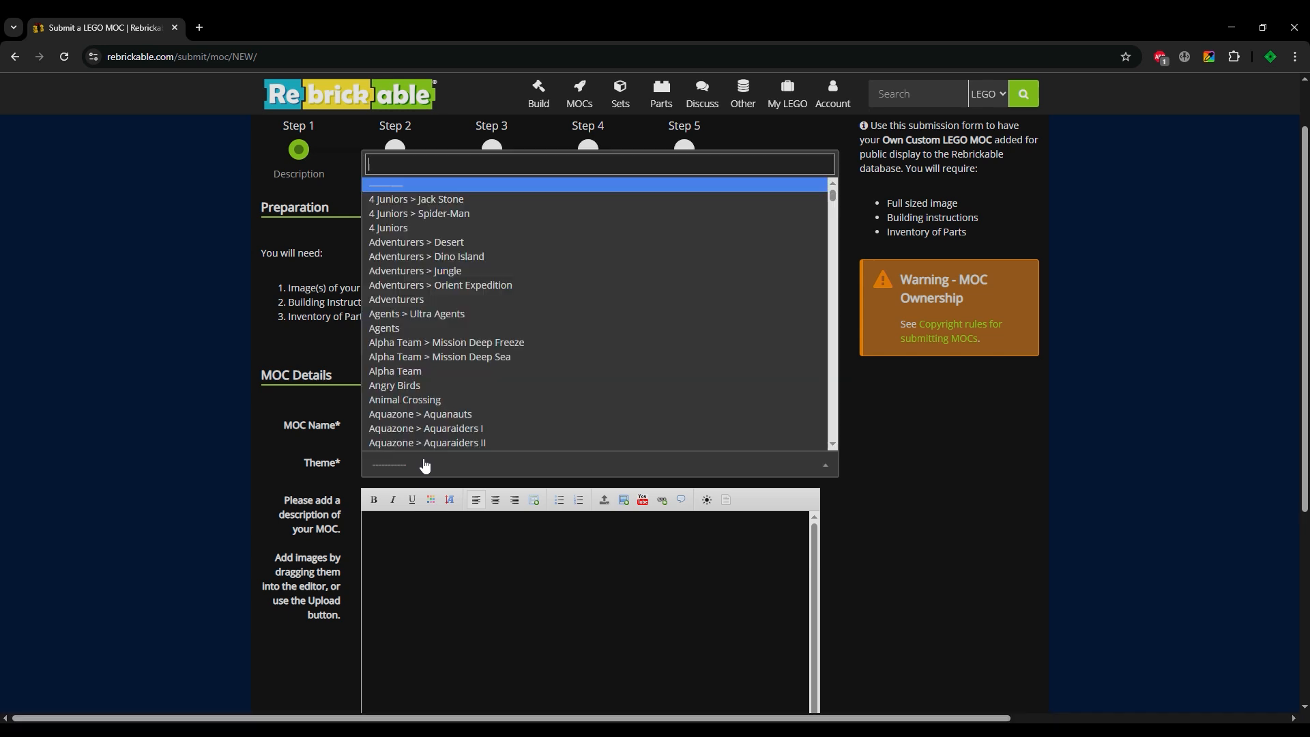
pyautogui.write('cre')
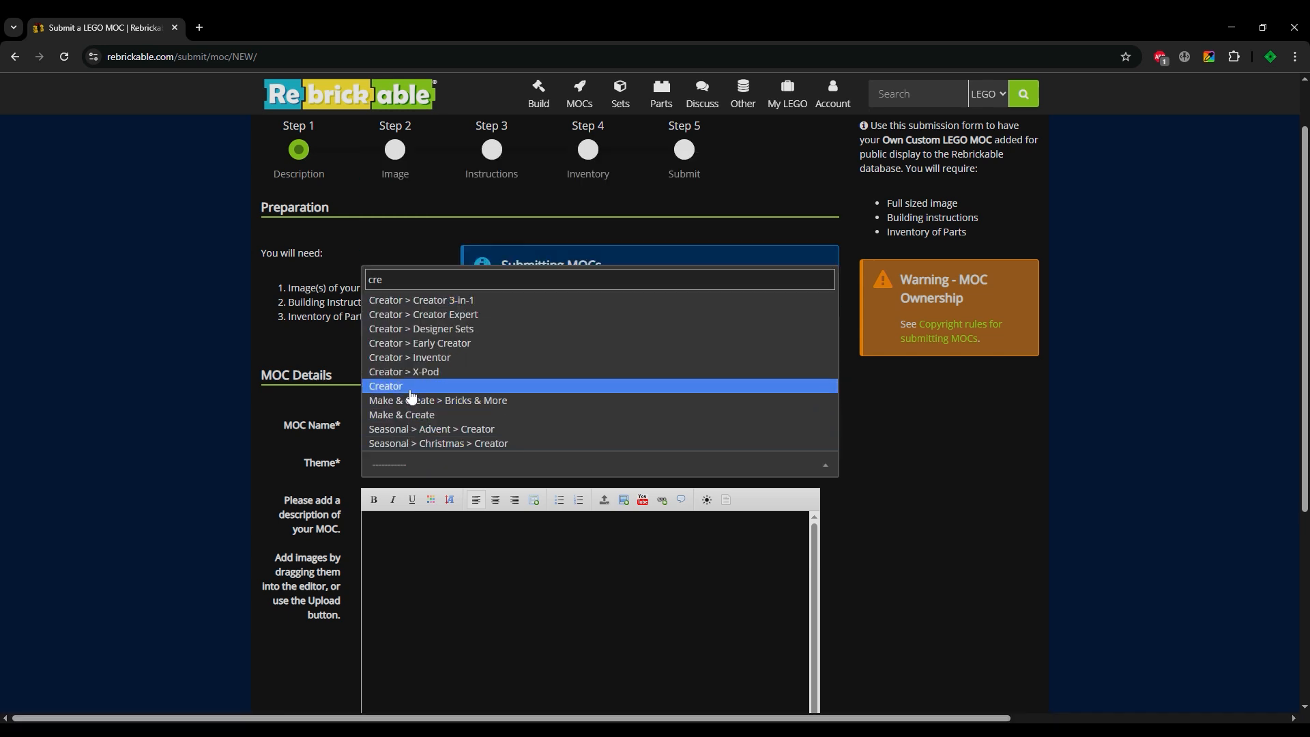
pyautogui.click(411, 387)
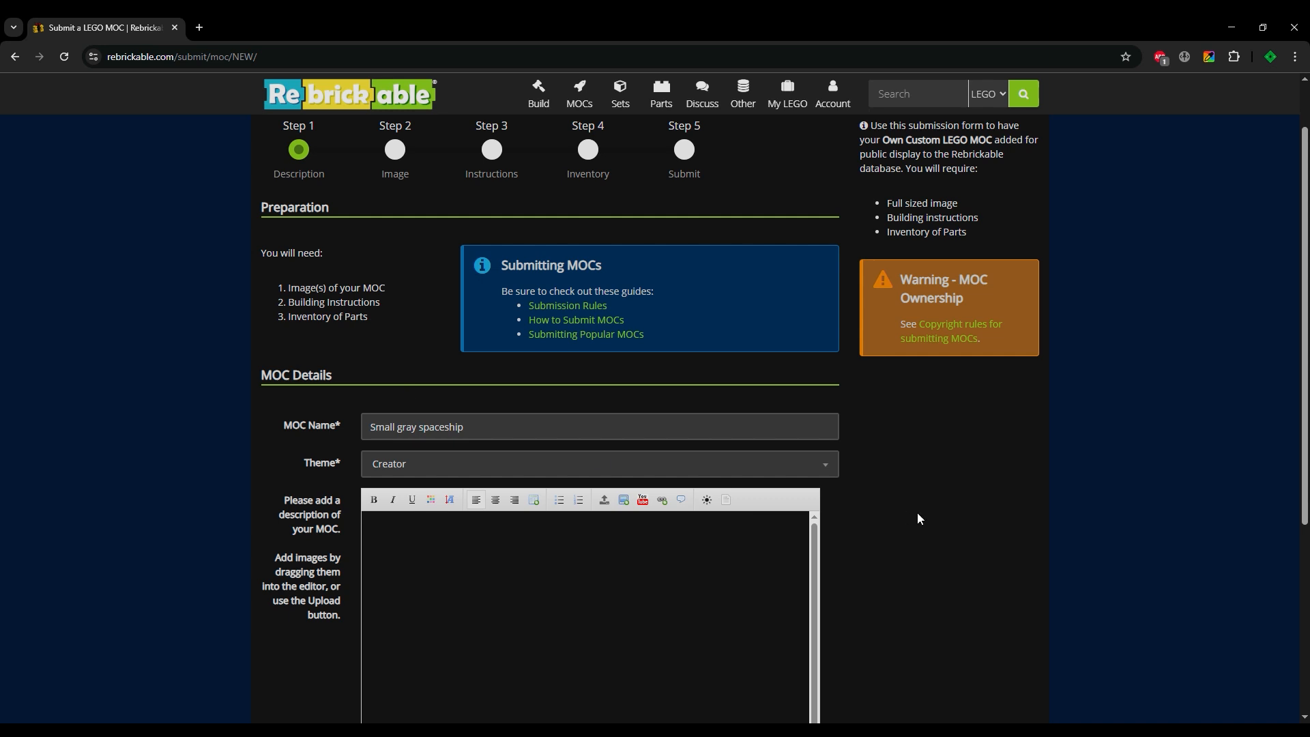
# Add the description "A small gray spaceship" and save it to continue to the Image step
pyautogui.click(562, 548)
pyautogui.write('A small gray spaceship')
pyautogui.scroll(-1, 561, 541)
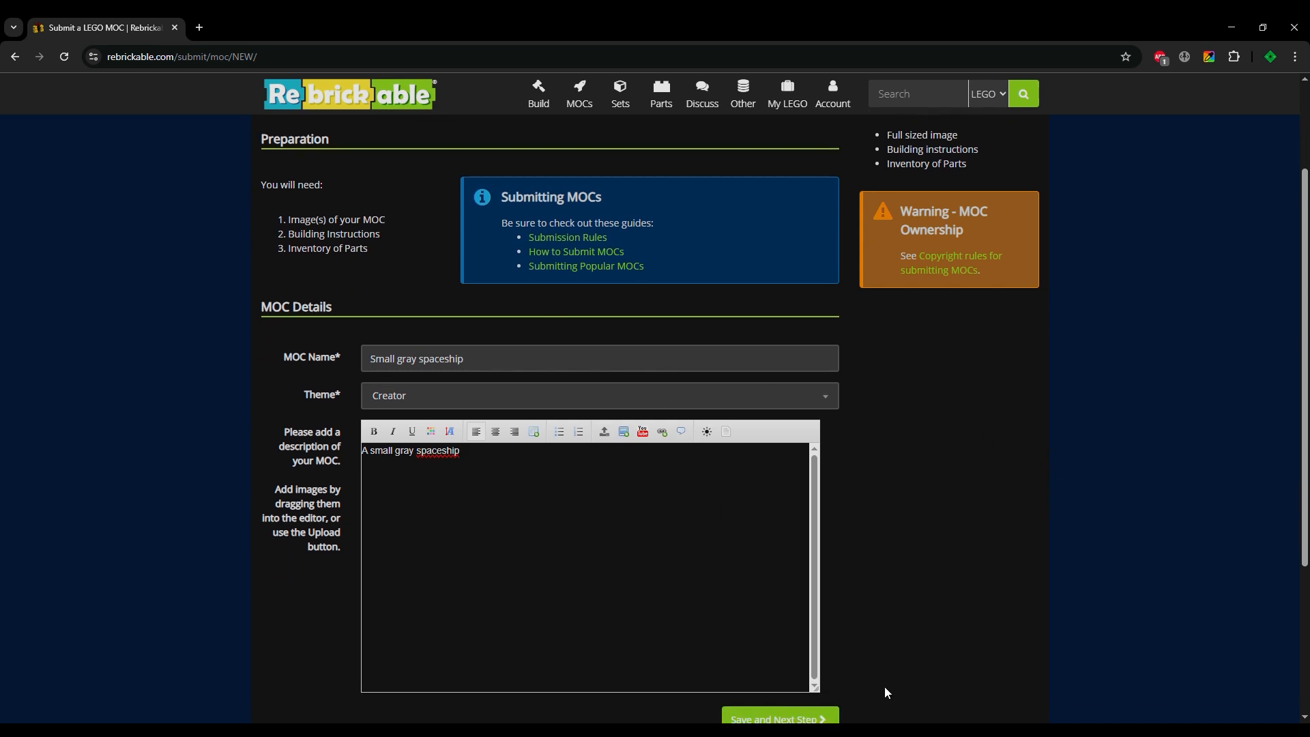
pyautogui.scroll(-1, 884, 687)
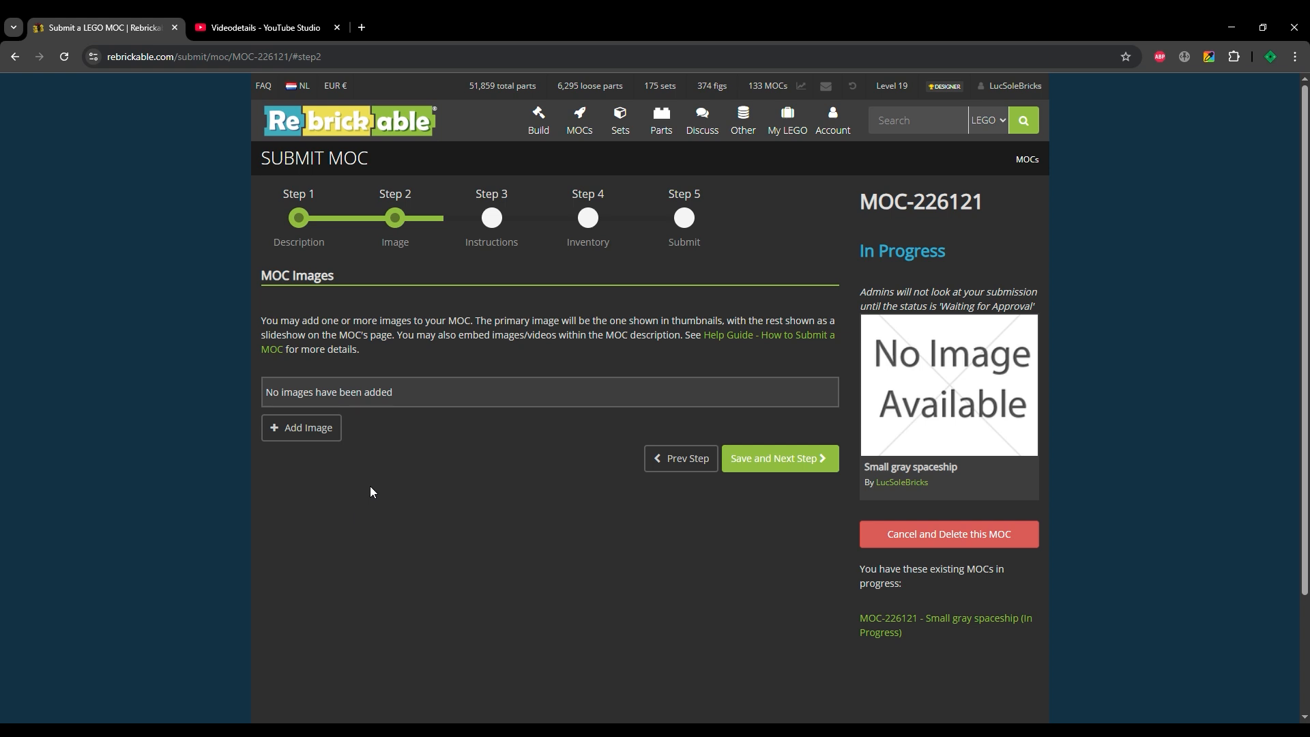
# Upload the spaceship image from file as a MOC image, with the Bottom-right logo+text watermark
pyautogui.click(303, 427)
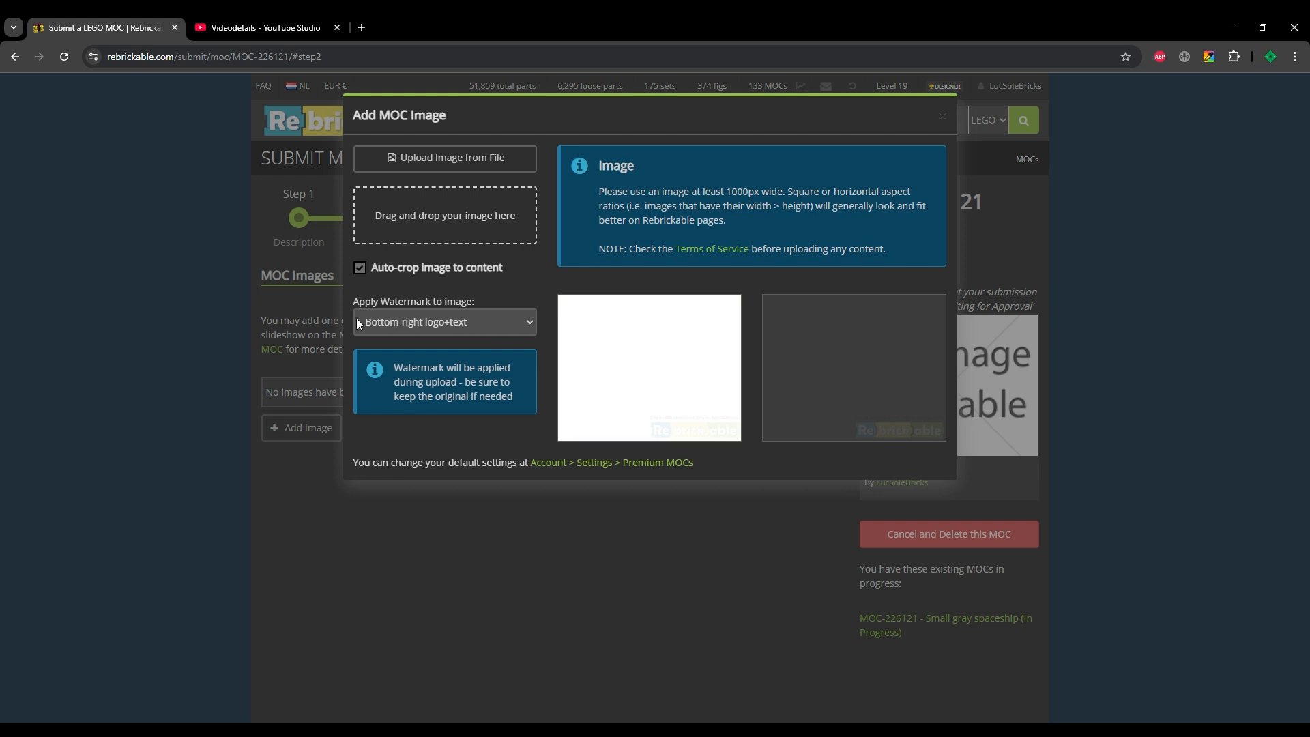
pyautogui.click(474, 321)
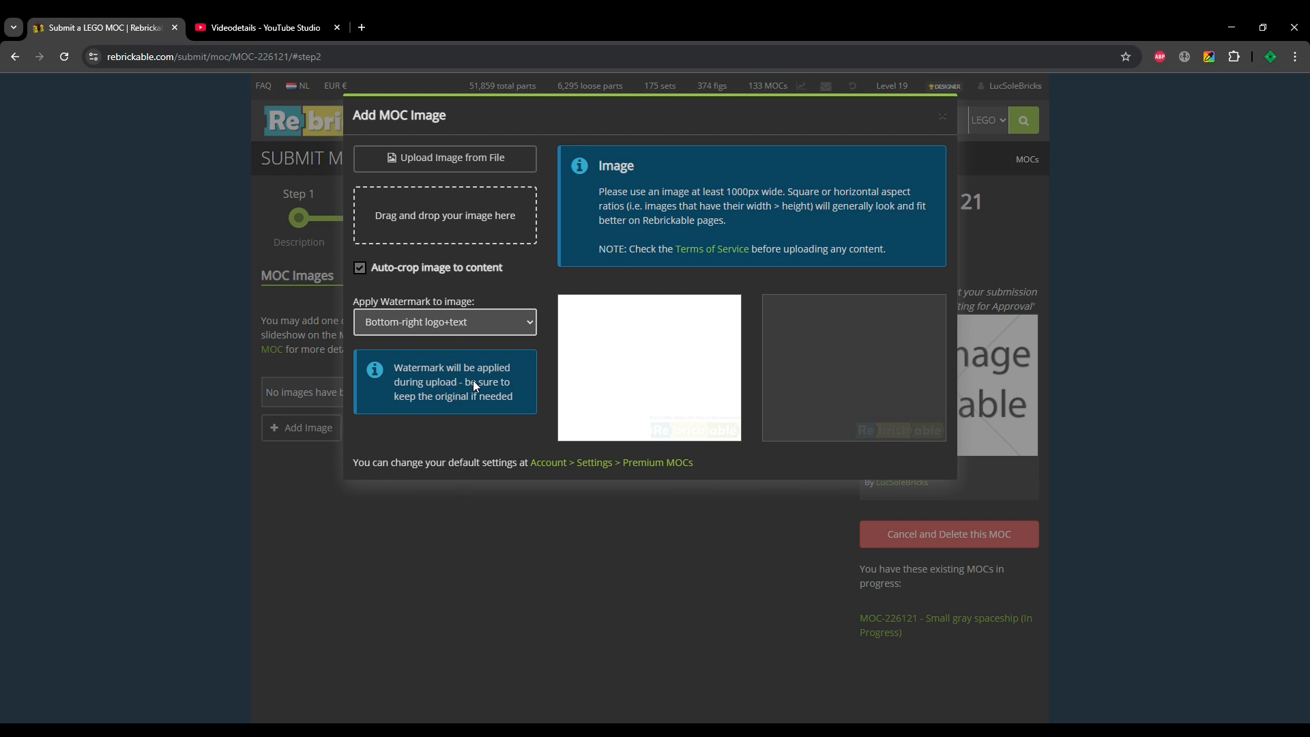
pyautogui.click(452, 164)
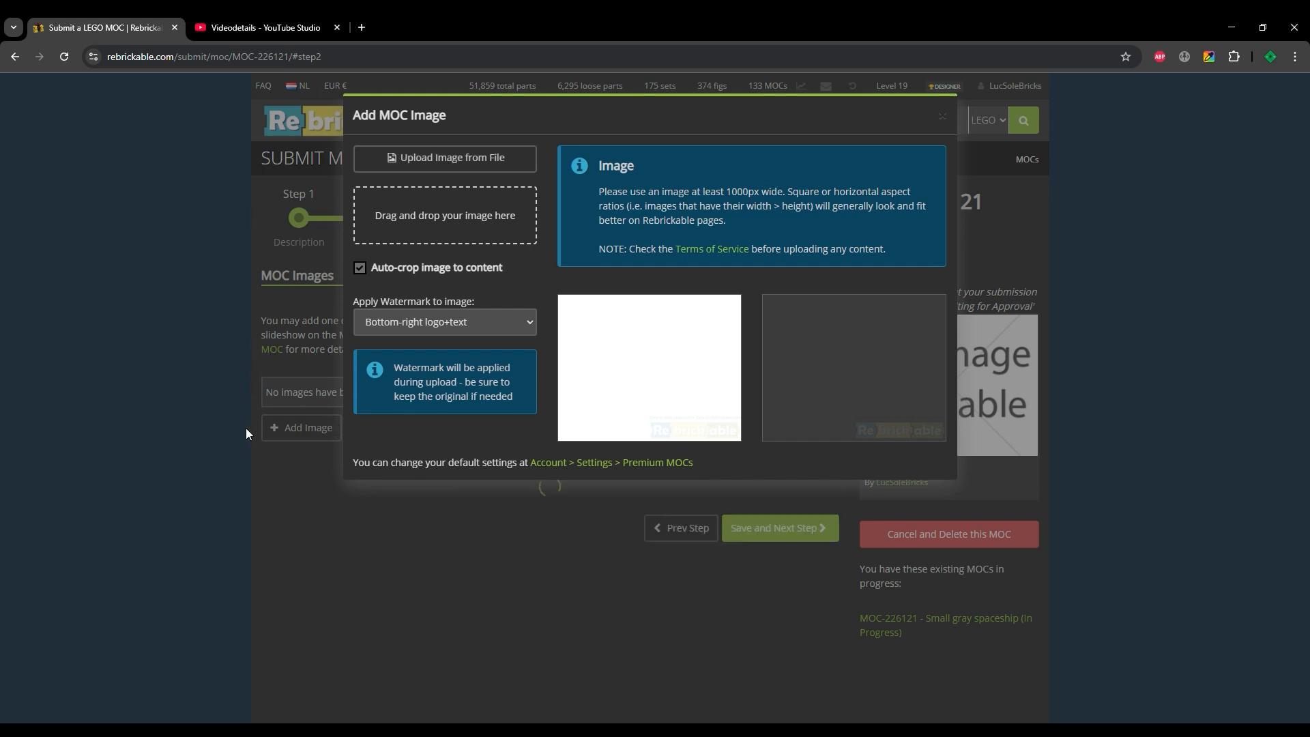
pyautogui.click(221, 496)
# Check the full-size image and its 5:4 thumbnail, and save to continue to the Instructions step
pyautogui.scroll(-5, 541, 488)
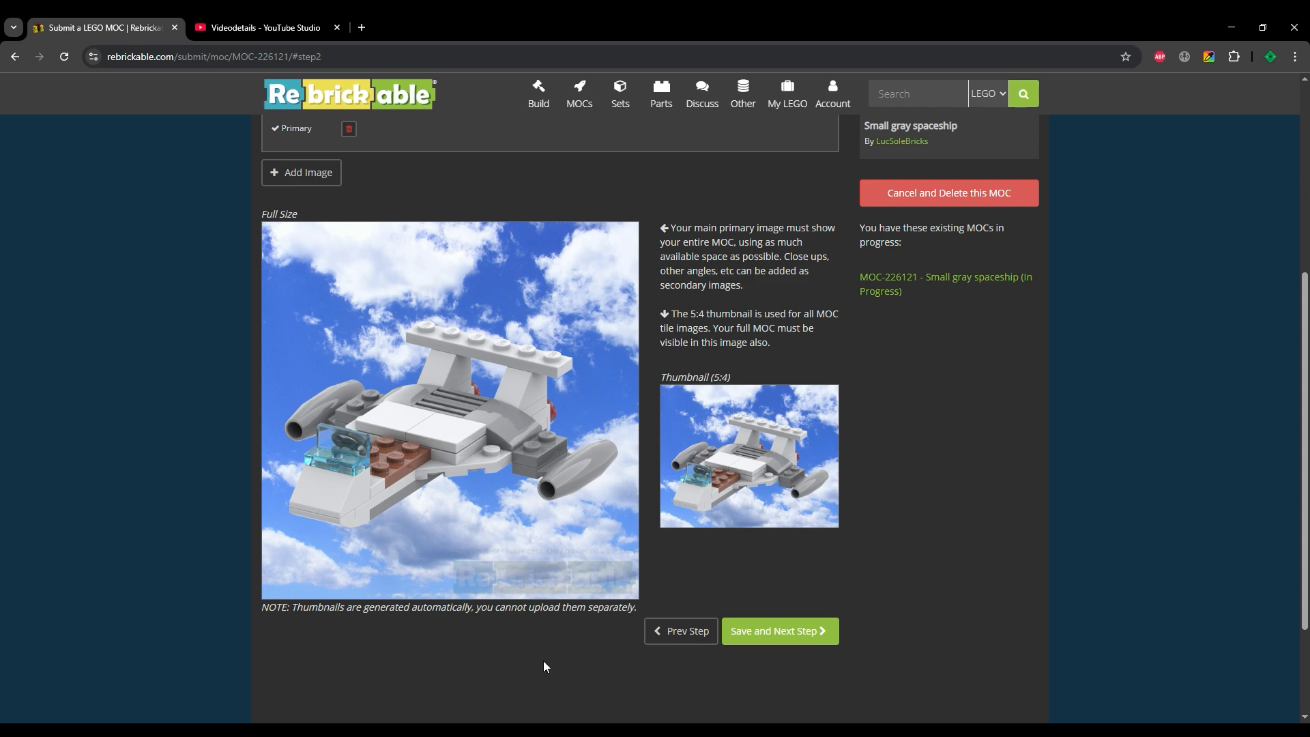
pyautogui.scroll(3, 846, 507)
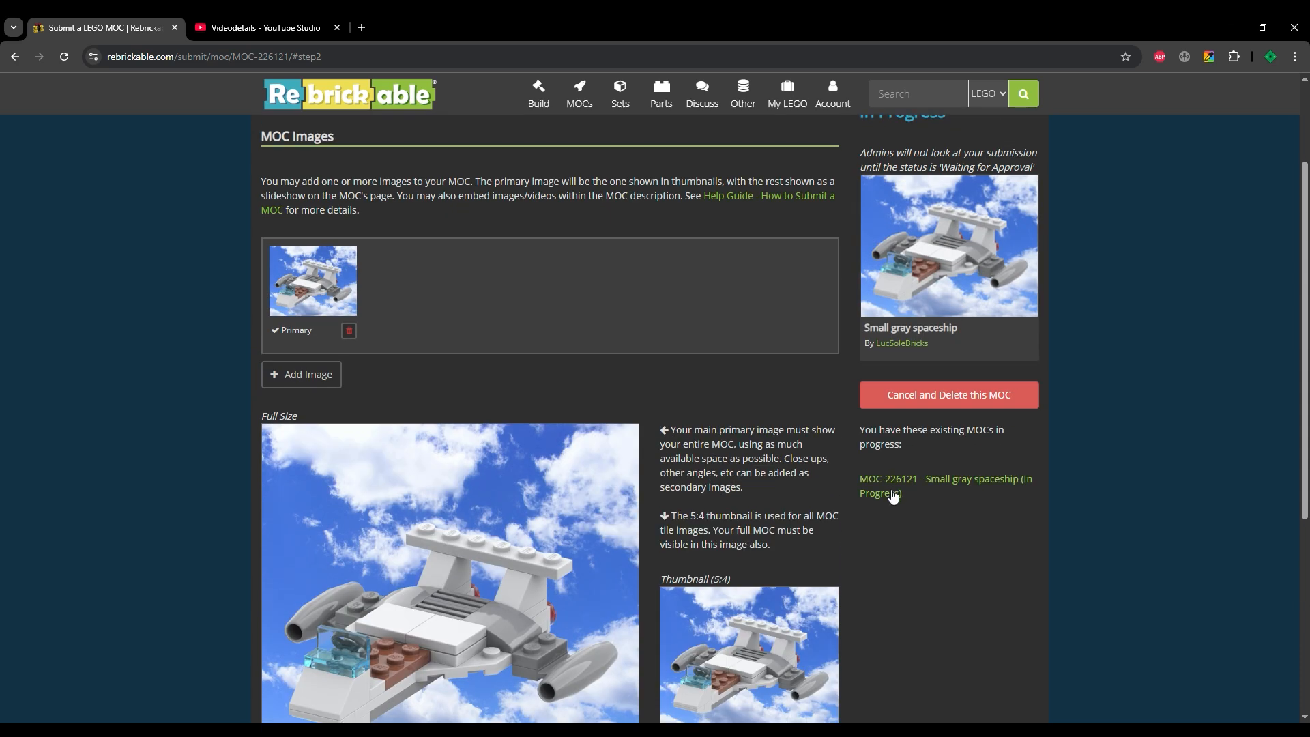
pyautogui.scroll(-2, 892, 502)
pyautogui.click(780, 700)
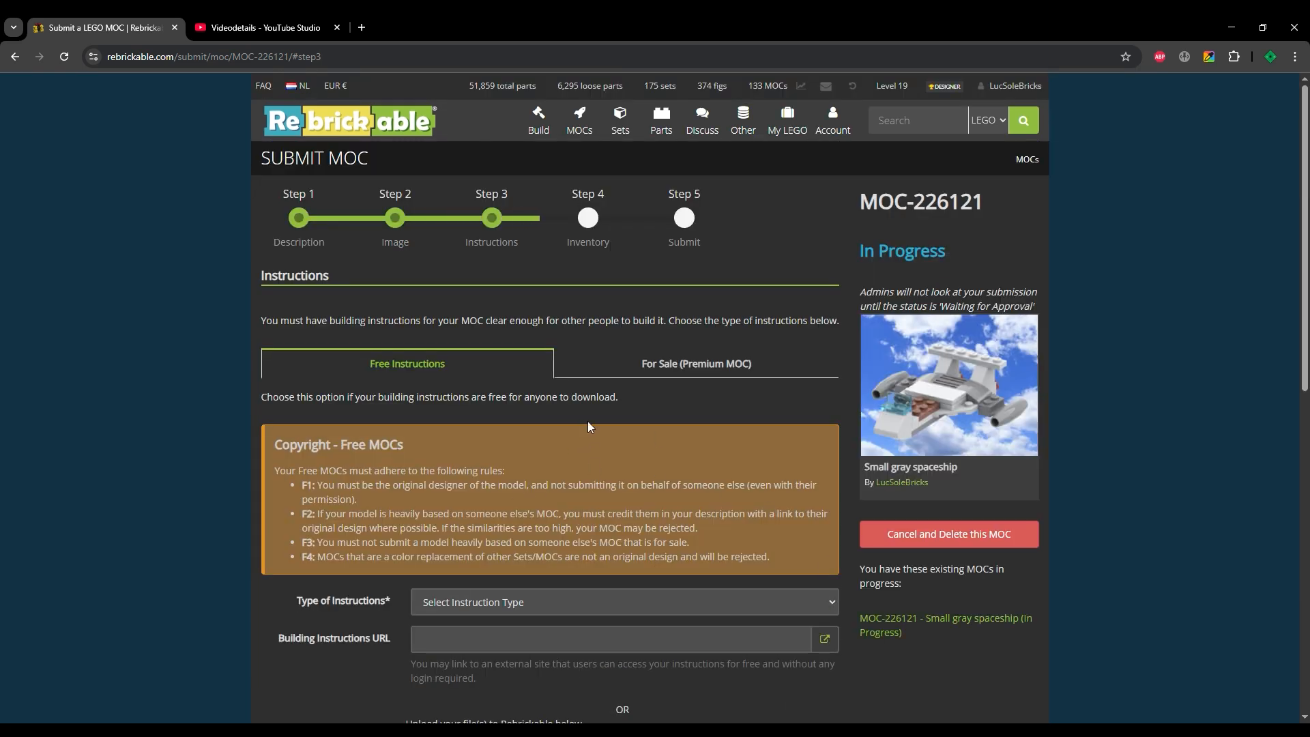
# Read through the Free MOCs copyright rules F1 to F4 for free instructions
pyautogui.scroll(-2, 590, 427)
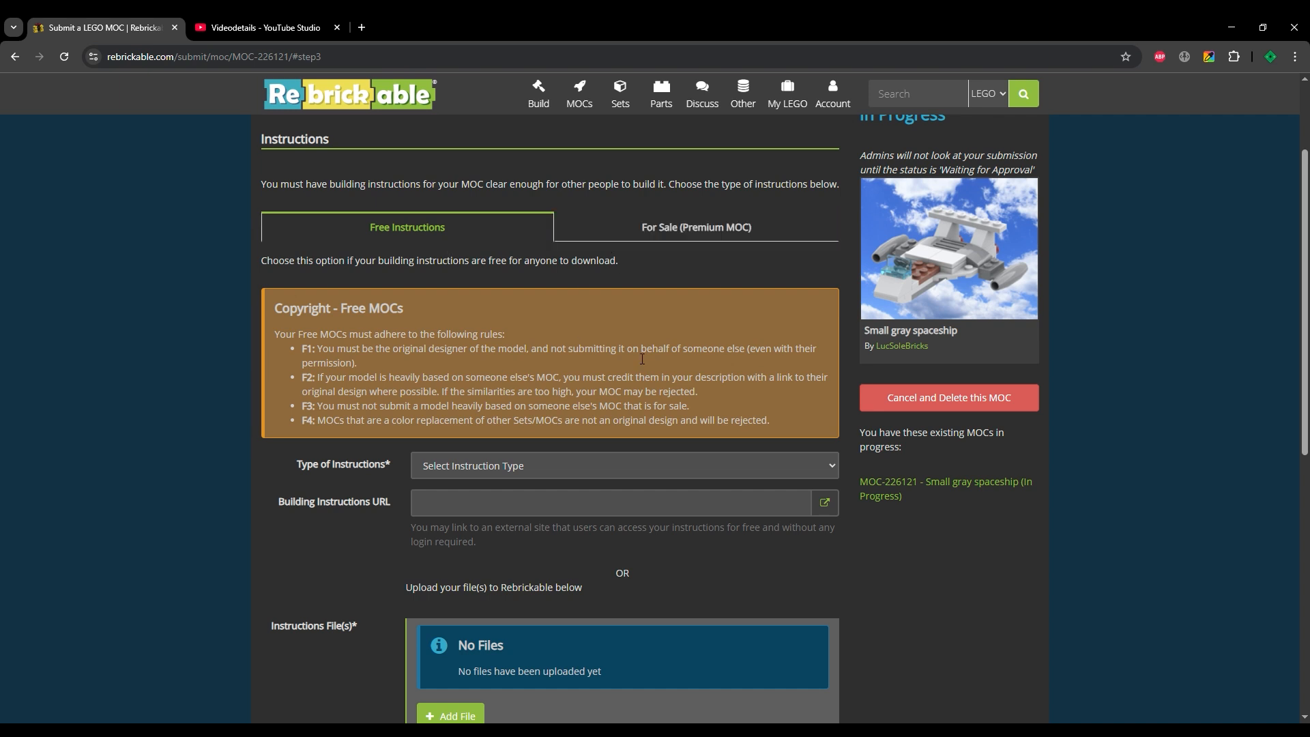
pyautogui.moveTo(302, 313); pyautogui.dragTo(766, 421)
pyautogui.click(775, 432)
pyautogui.moveTo(301, 343); pyautogui.dragTo(361, 366)
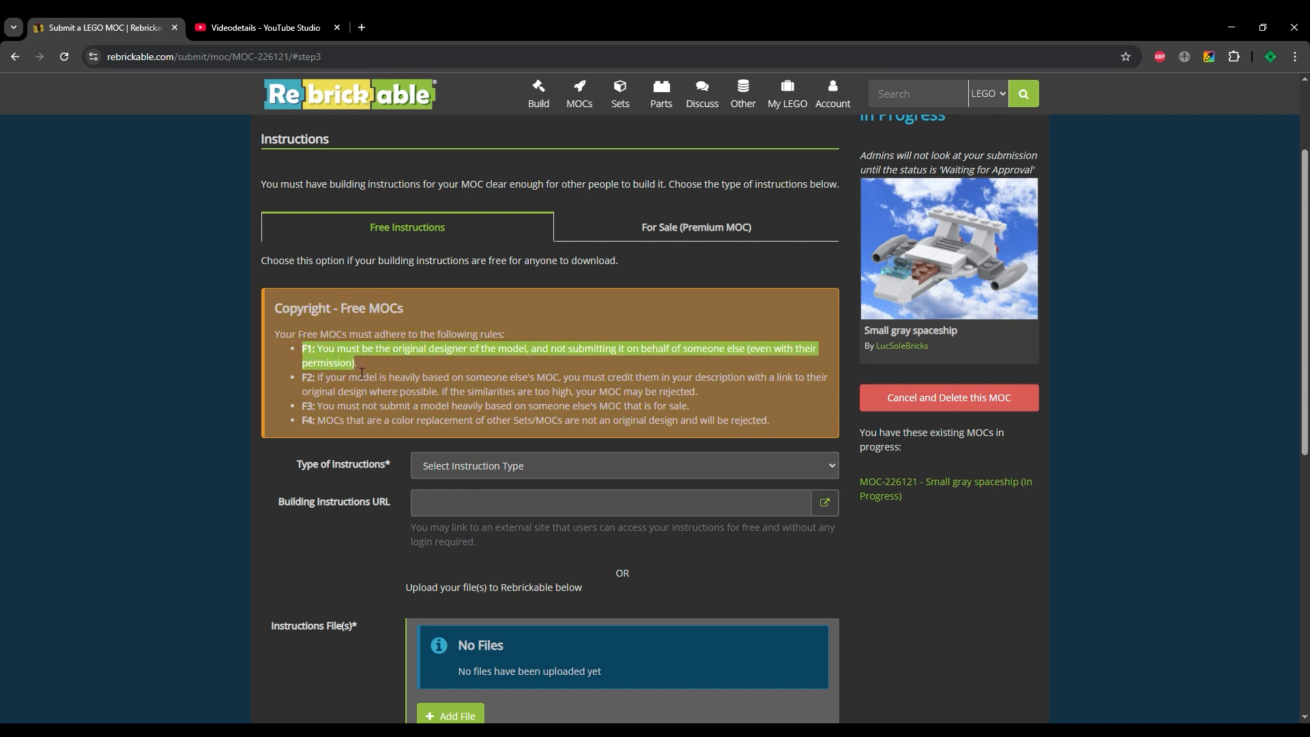
pyautogui.click(384, 362)
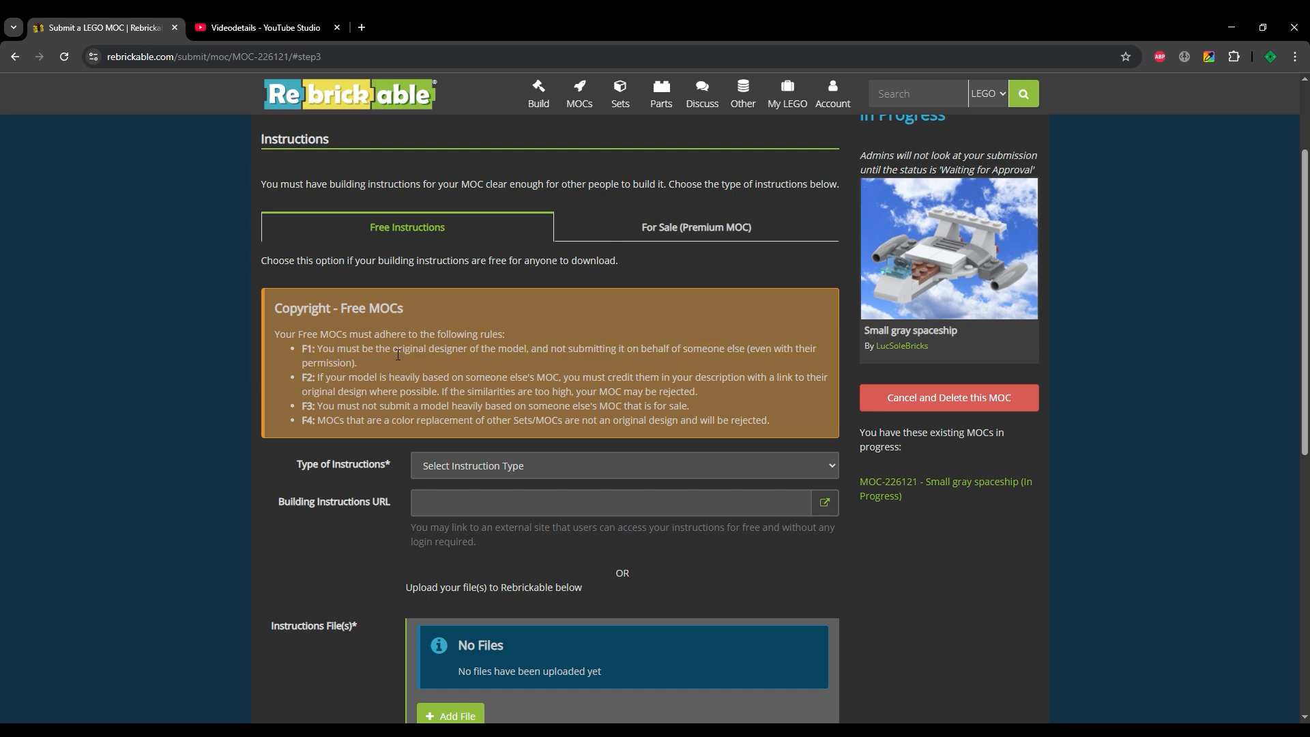
pyautogui.moveTo(301, 376); pyautogui.dragTo(702, 388)
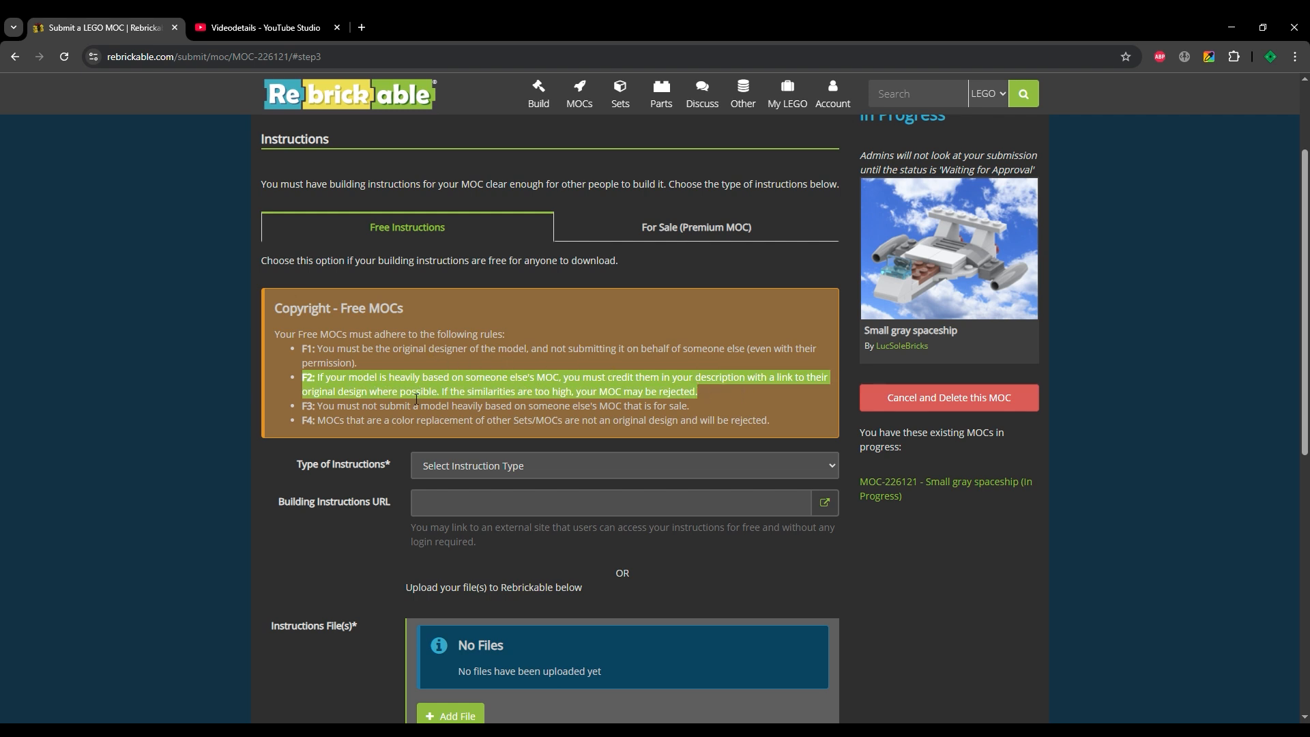
pyautogui.click(337, 447)
pyautogui.moveTo(303, 408); pyautogui.dragTo(689, 417)
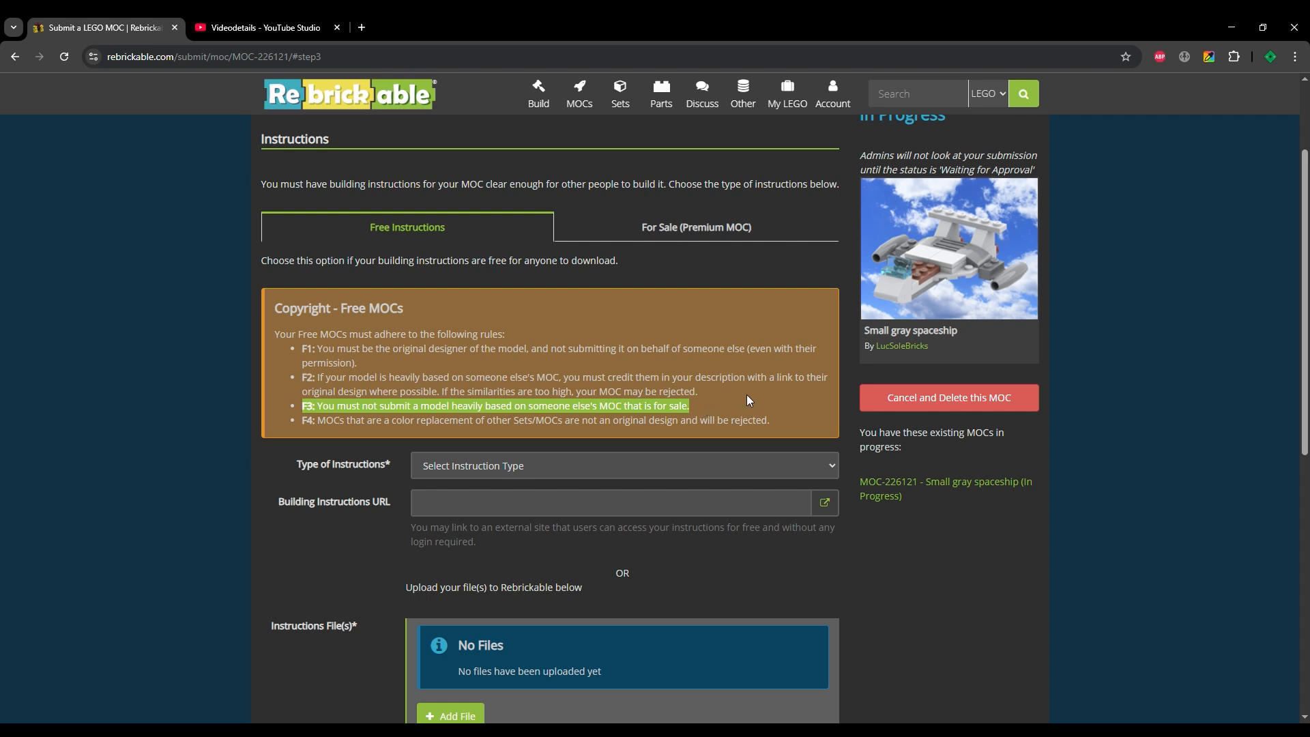
pyautogui.click(414, 437)
pyautogui.moveTo(320, 423); pyautogui.dragTo(782, 428)
pyautogui.click(809, 415)
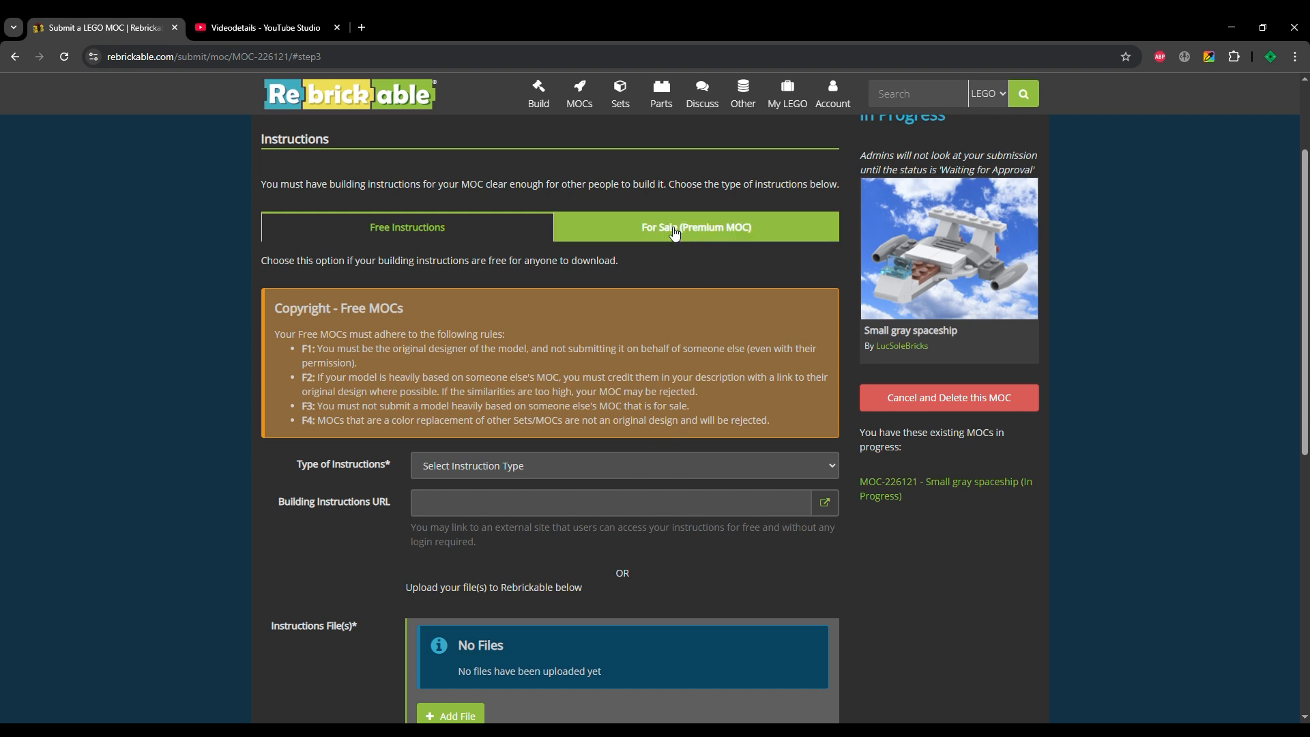
pyautogui.moveTo(295, 352); pyautogui.dragTo(780, 425)
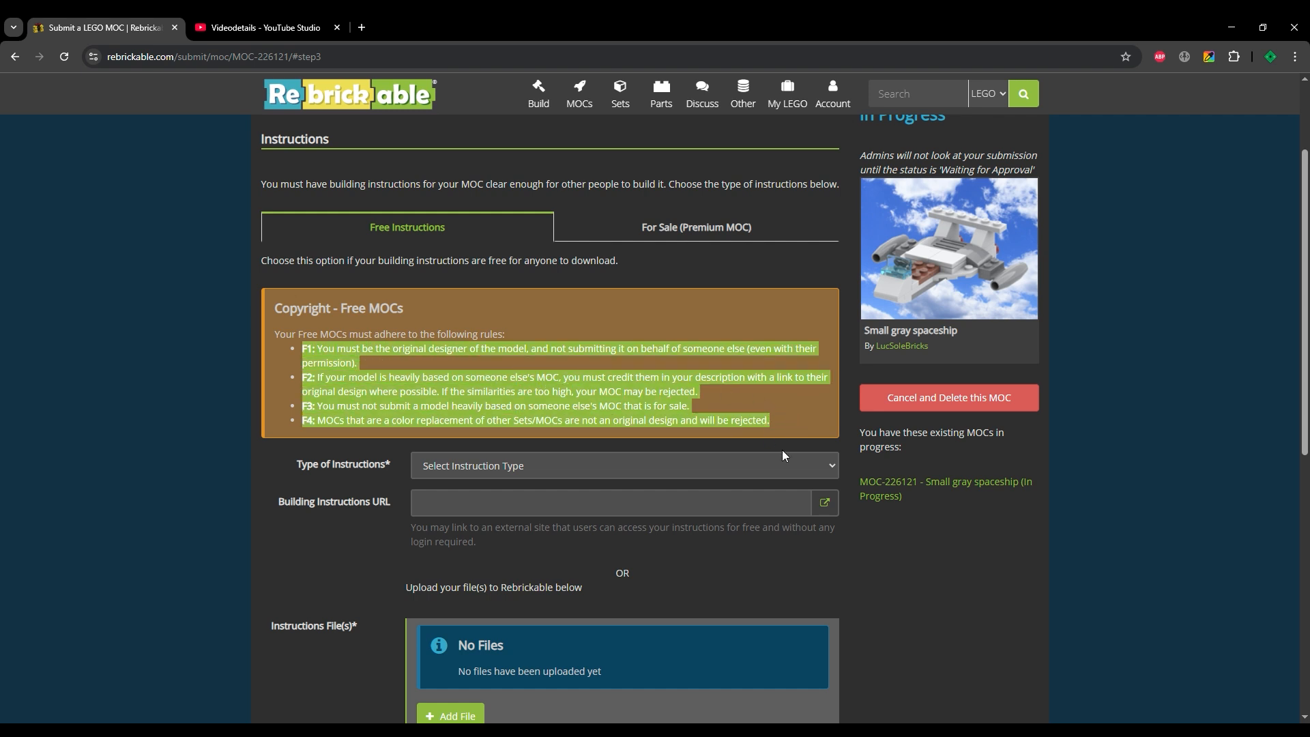
pyautogui.click(813, 432)
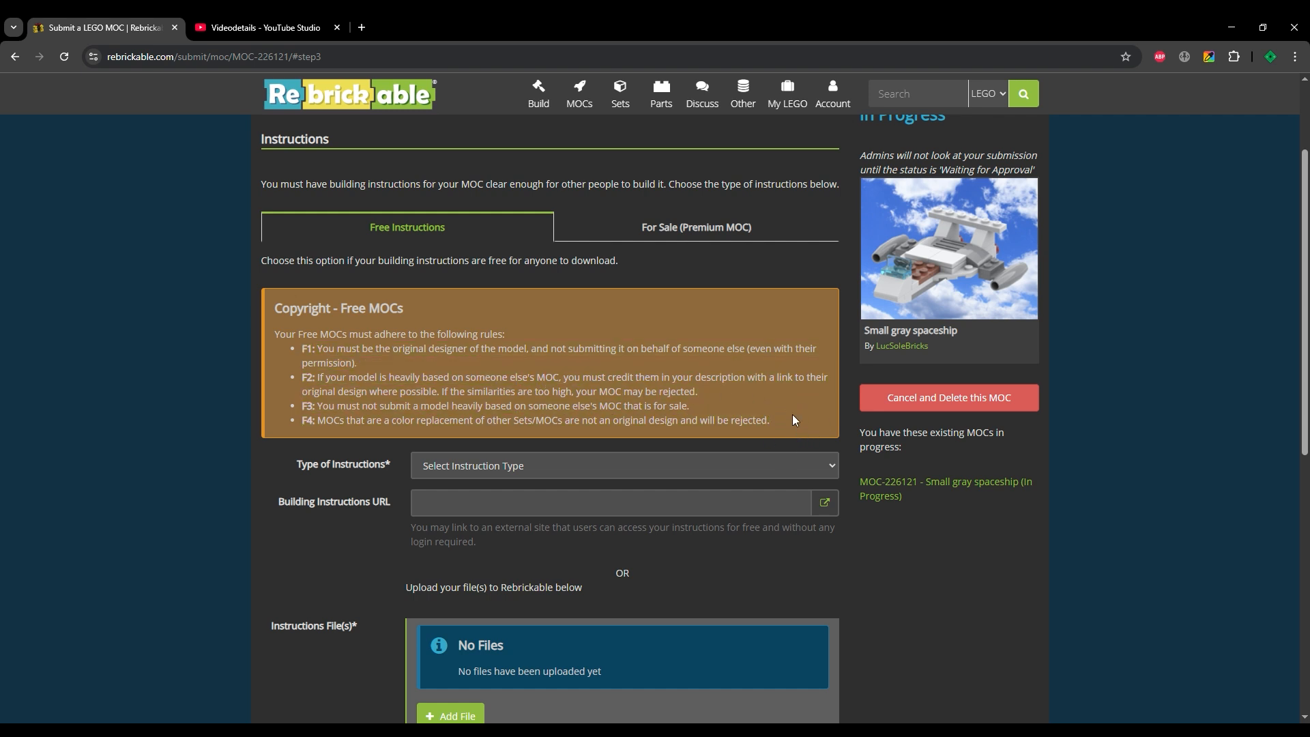
# Switch the instructions type to For Sale (Premium MOC)
pyautogui.click(710, 232)
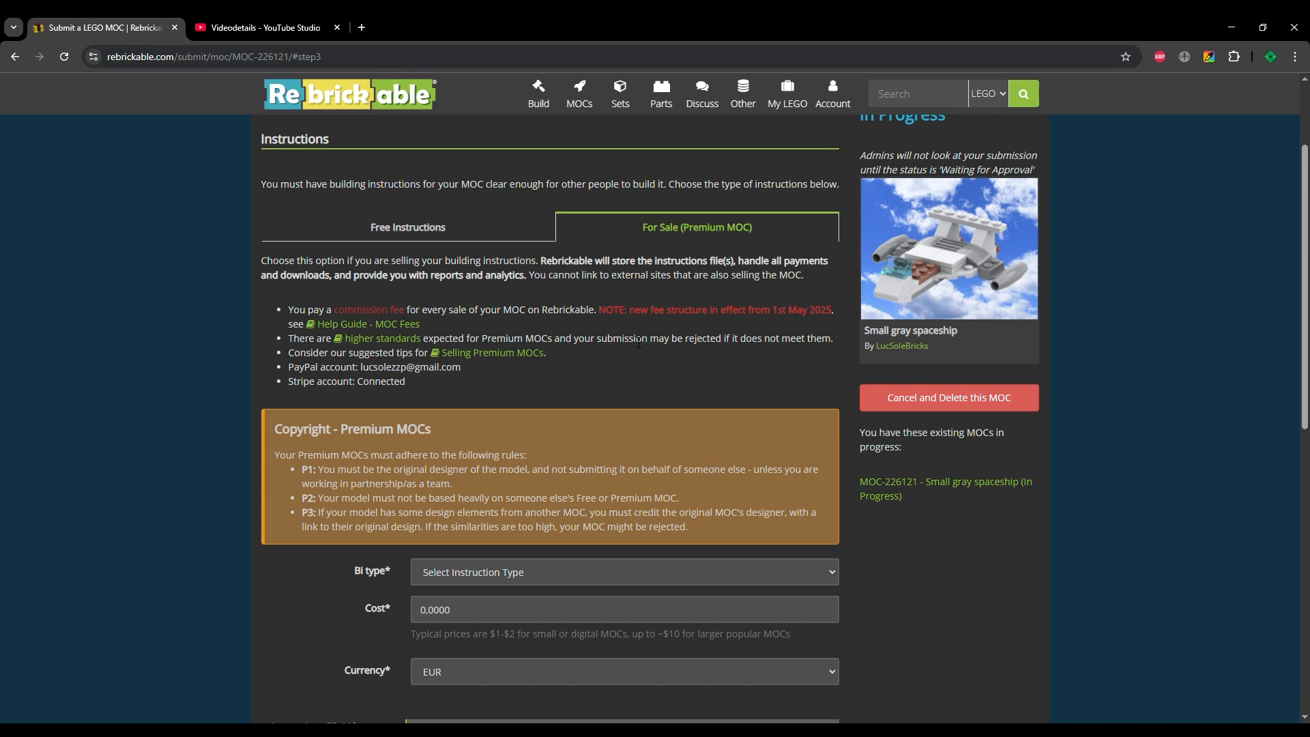
# Read through the Premium MOCs copyright rules P1 to P3 for instructions that are for sale
pyautogui.scroll(-2, 625, 333)
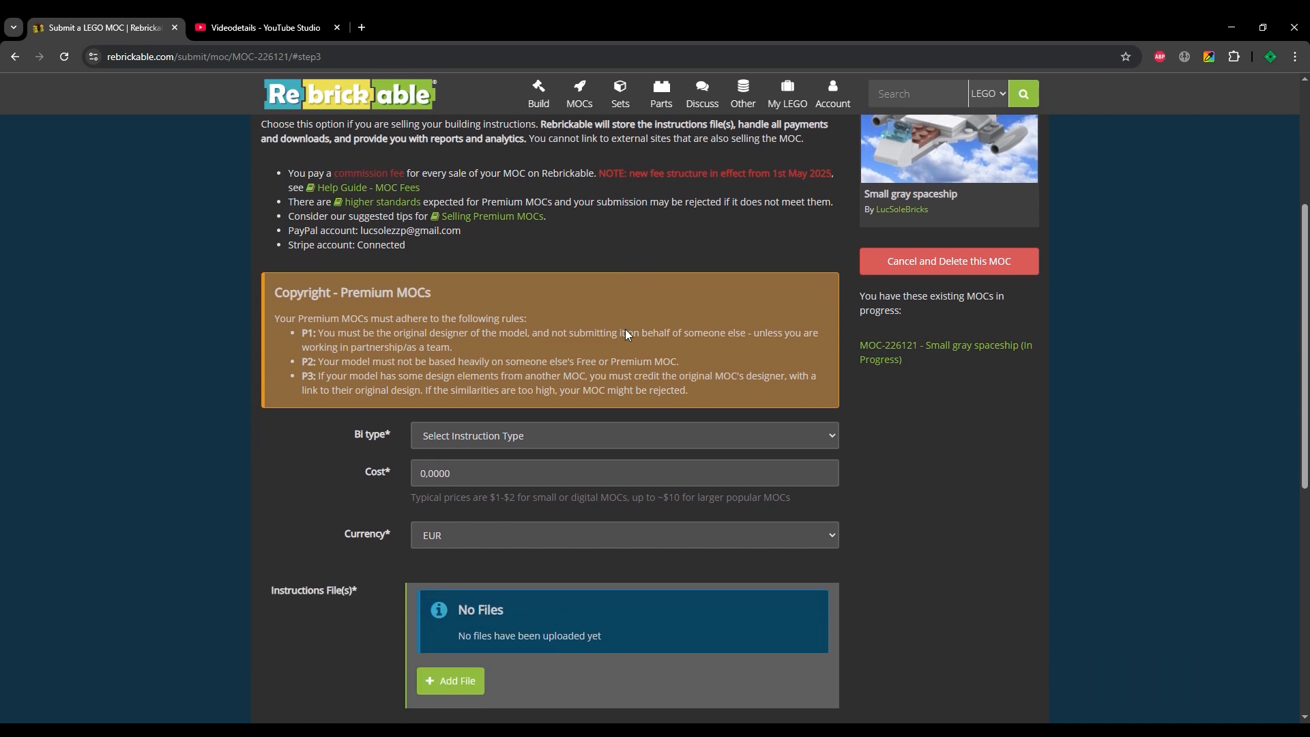
pyautogui.scroll(-2, 323, 335)
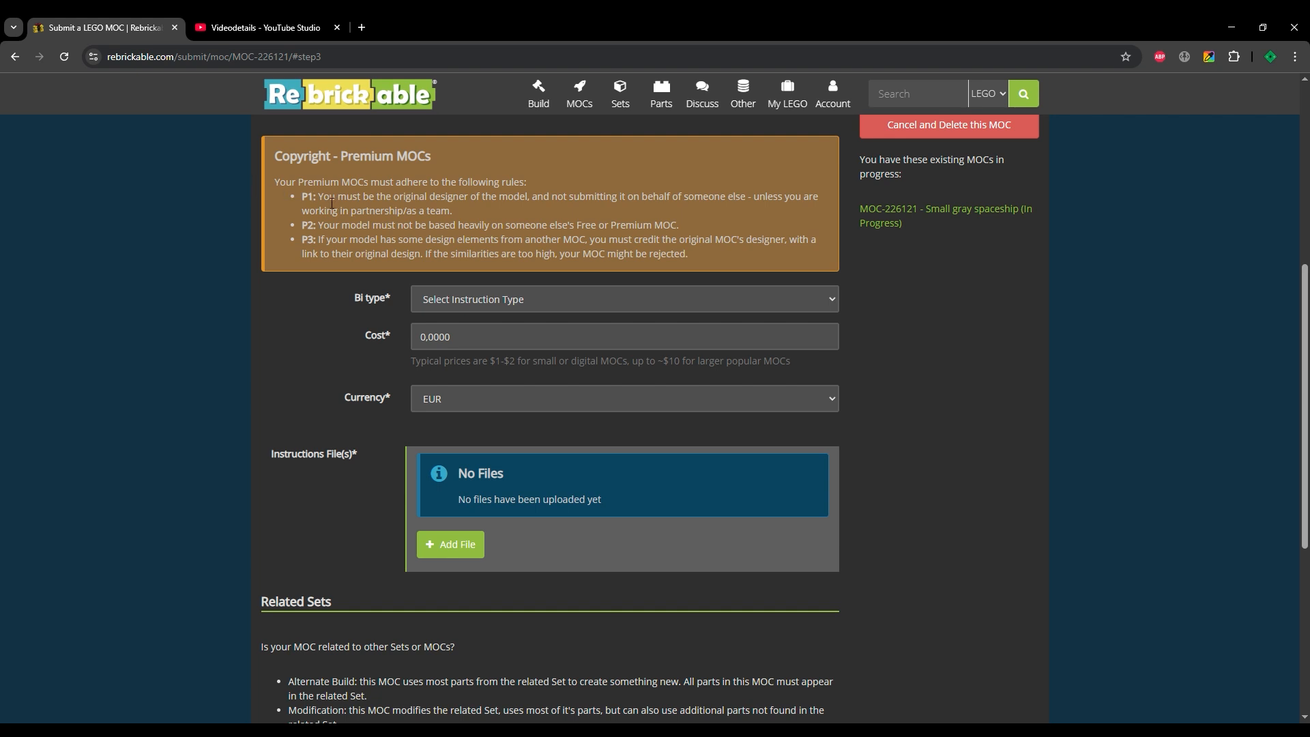
pyautogui.moveTo(319, 198); pyautogui.dragTo(459, 212)
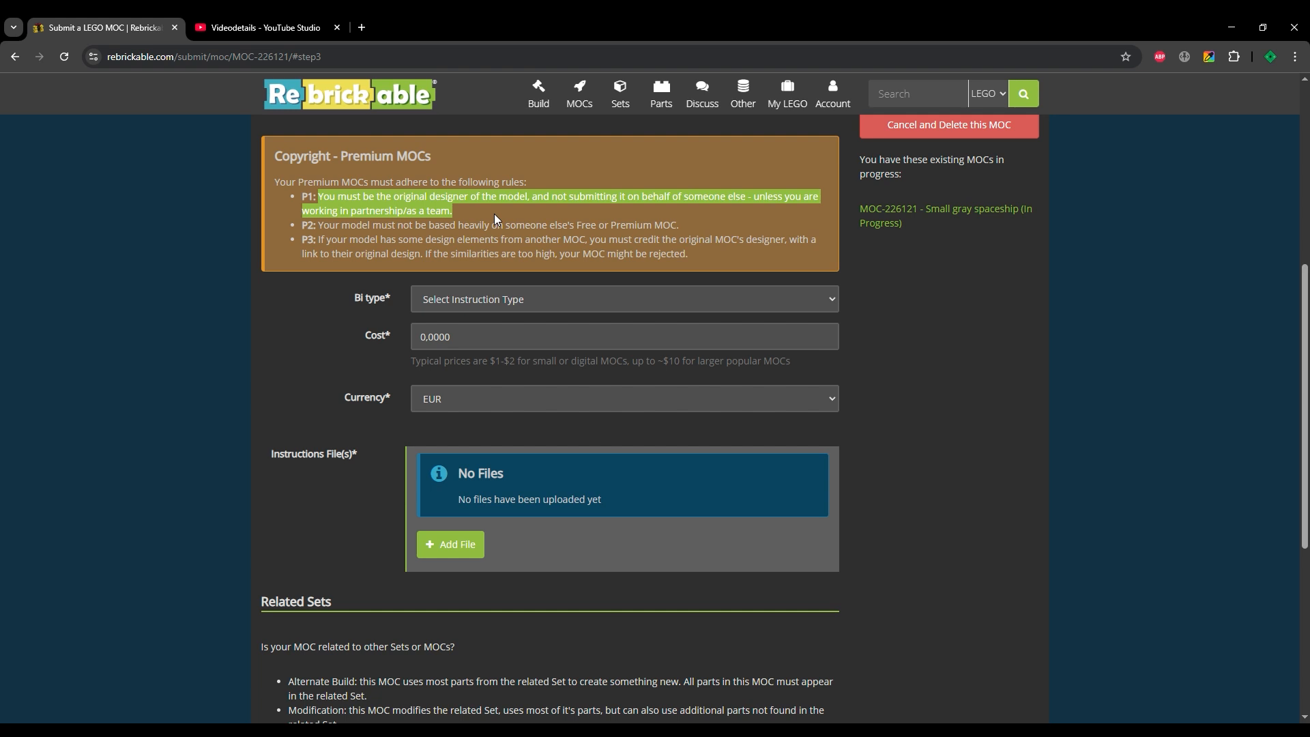
pyautogui.click(363, 234)
pyautogui.moveTo(318, 226); pyautogui.dragTo(689, 229)
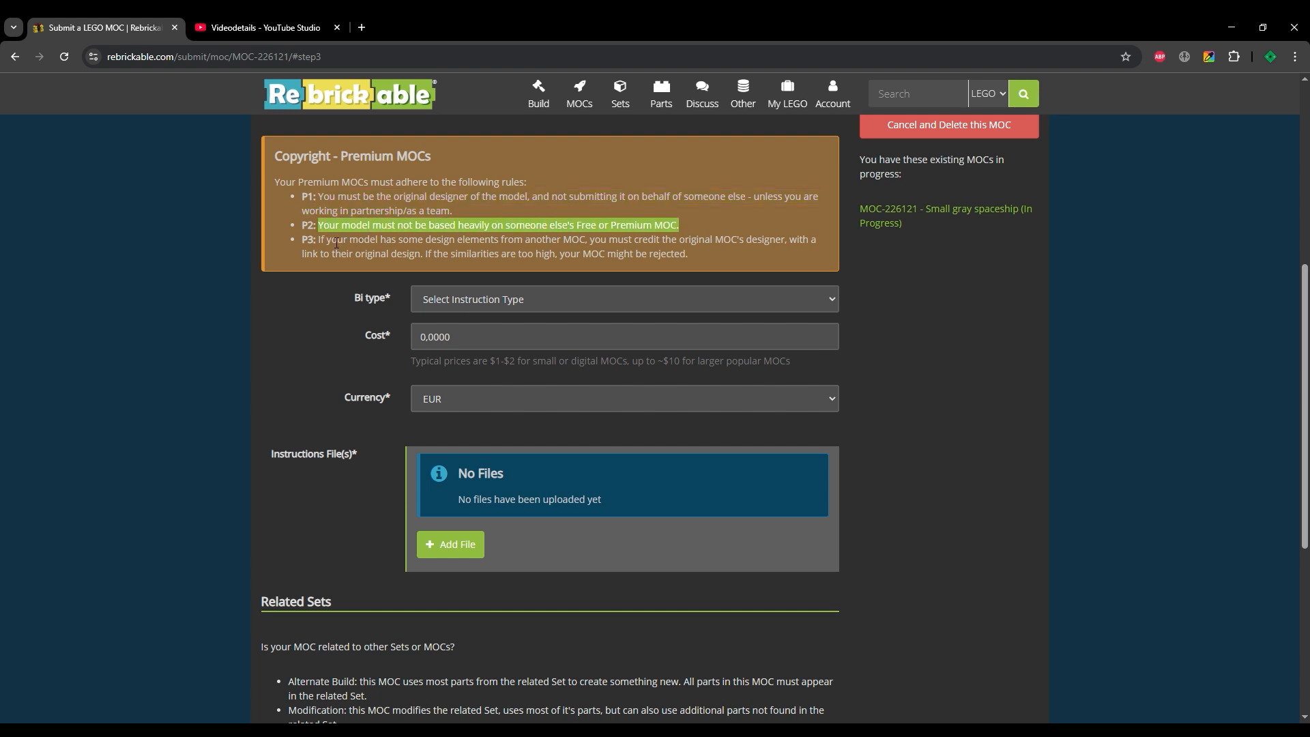
pyautogui.moveTo(318, 240); pyautogui.dragTo(711, 261)
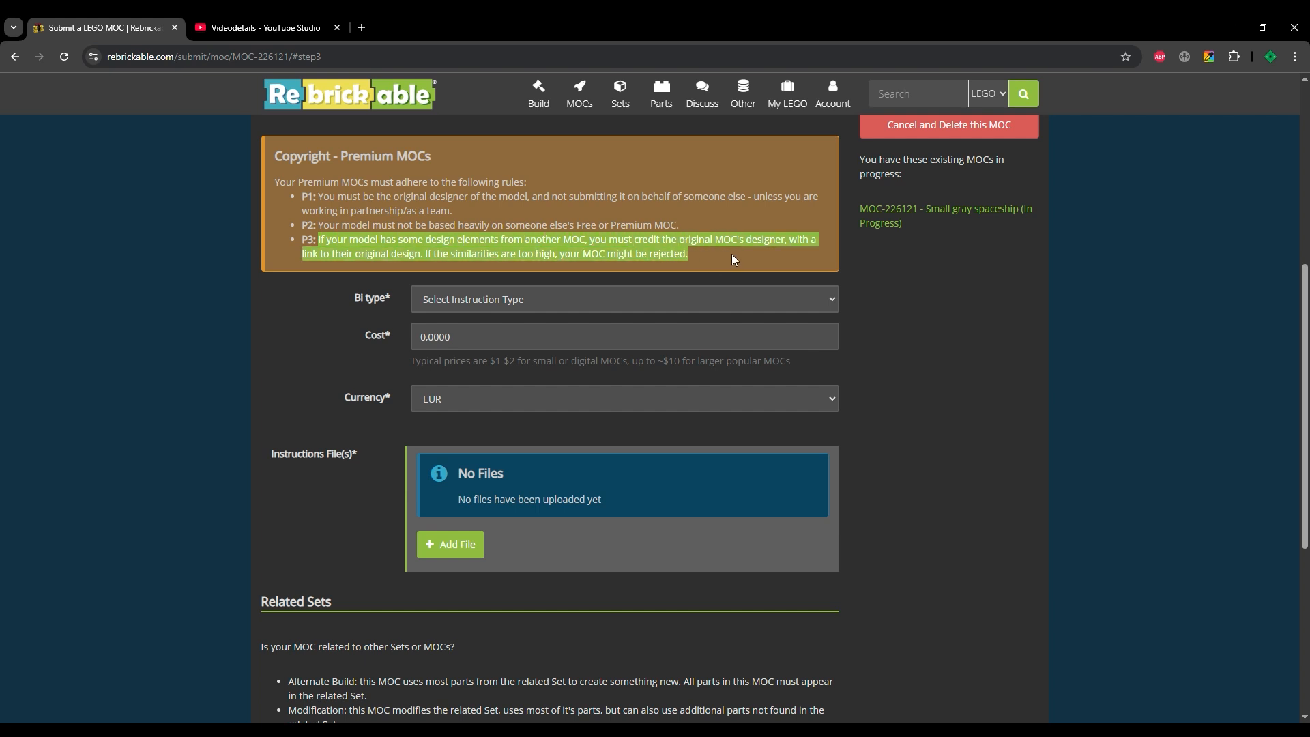
pyautogui.click(732, 255)
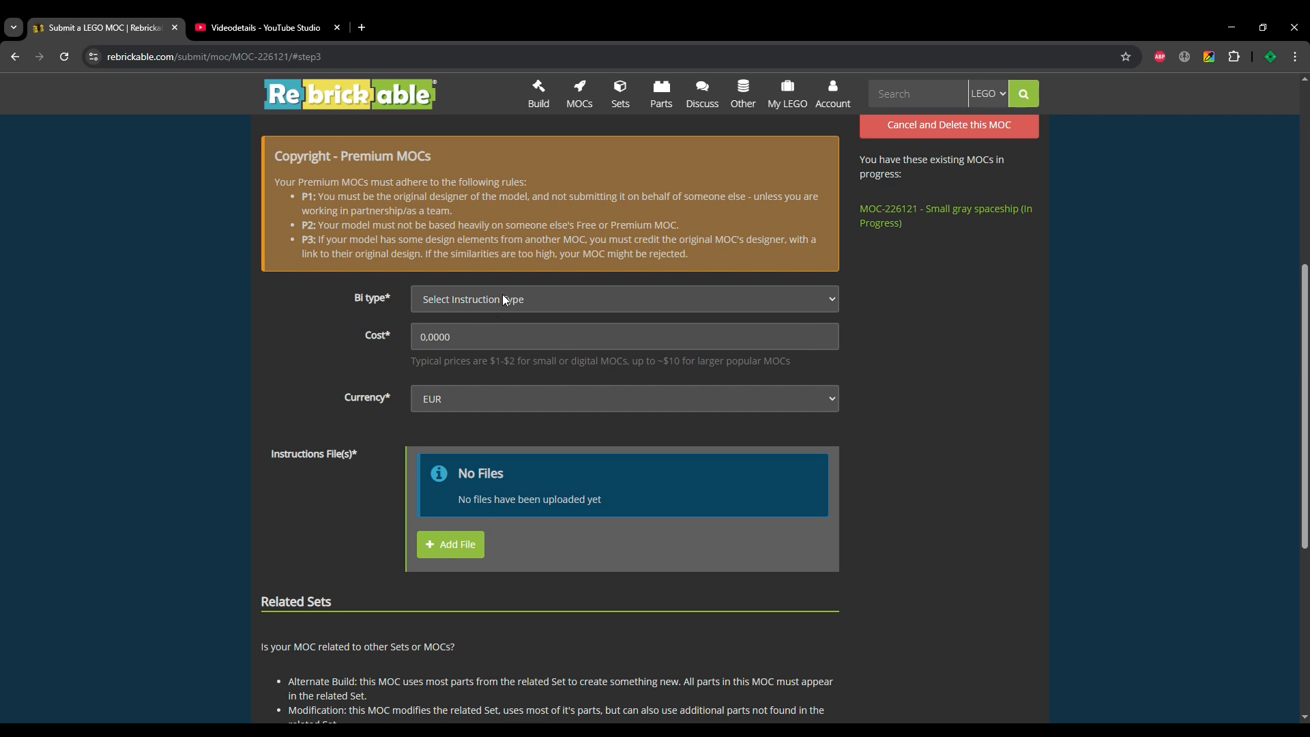
# Switch the instructions type back to Free Instructions and upload spaceship_gray.pdf as the building instructions file
pyautogui.scroll(3, 812, 486)
pyautogui.click(437, 163)
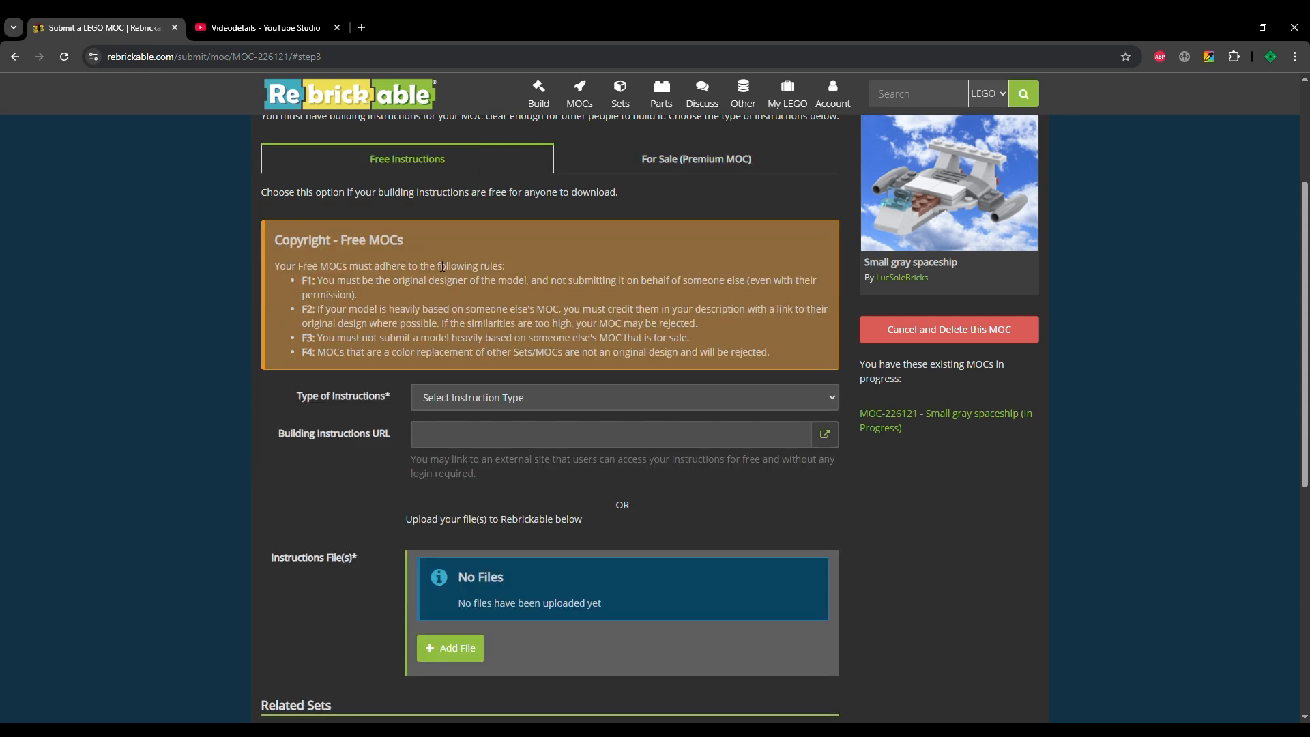
pyautogui.click(518, 479)
pyautogui.click(450, 652)
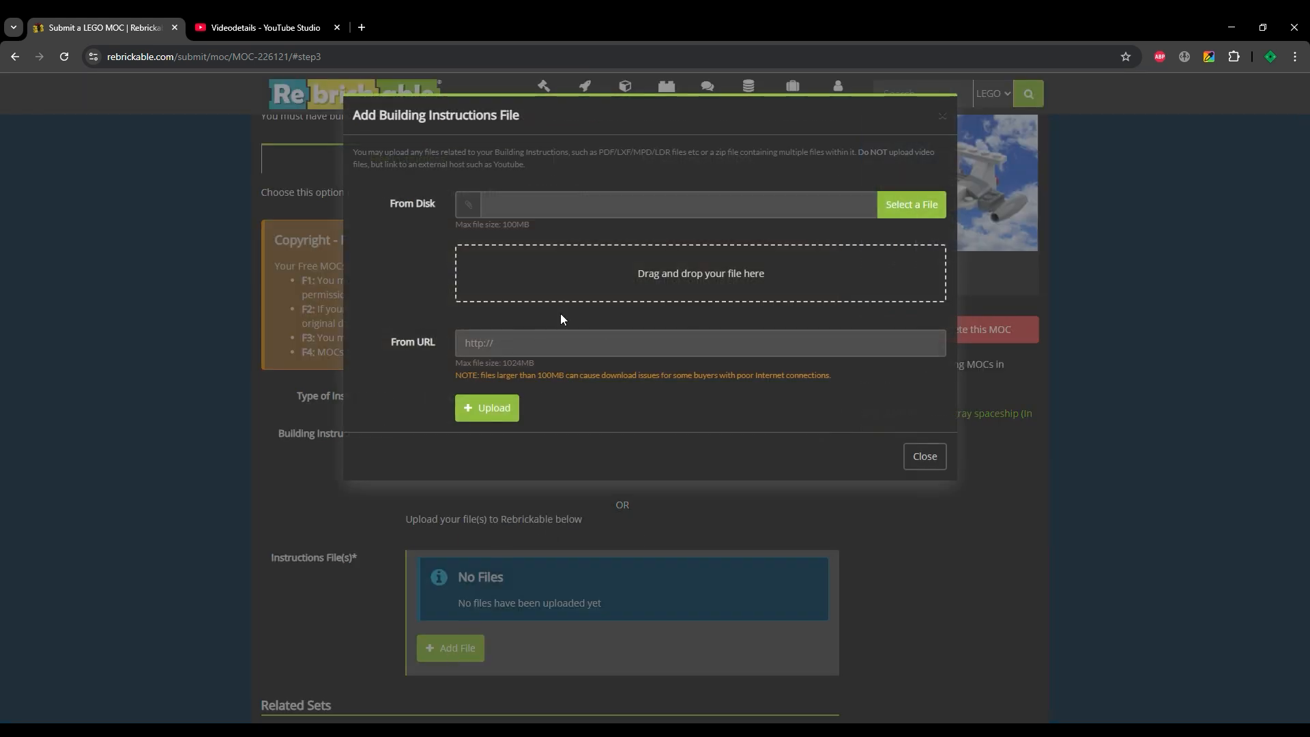
pyautogui.doubleClick(198, 153)
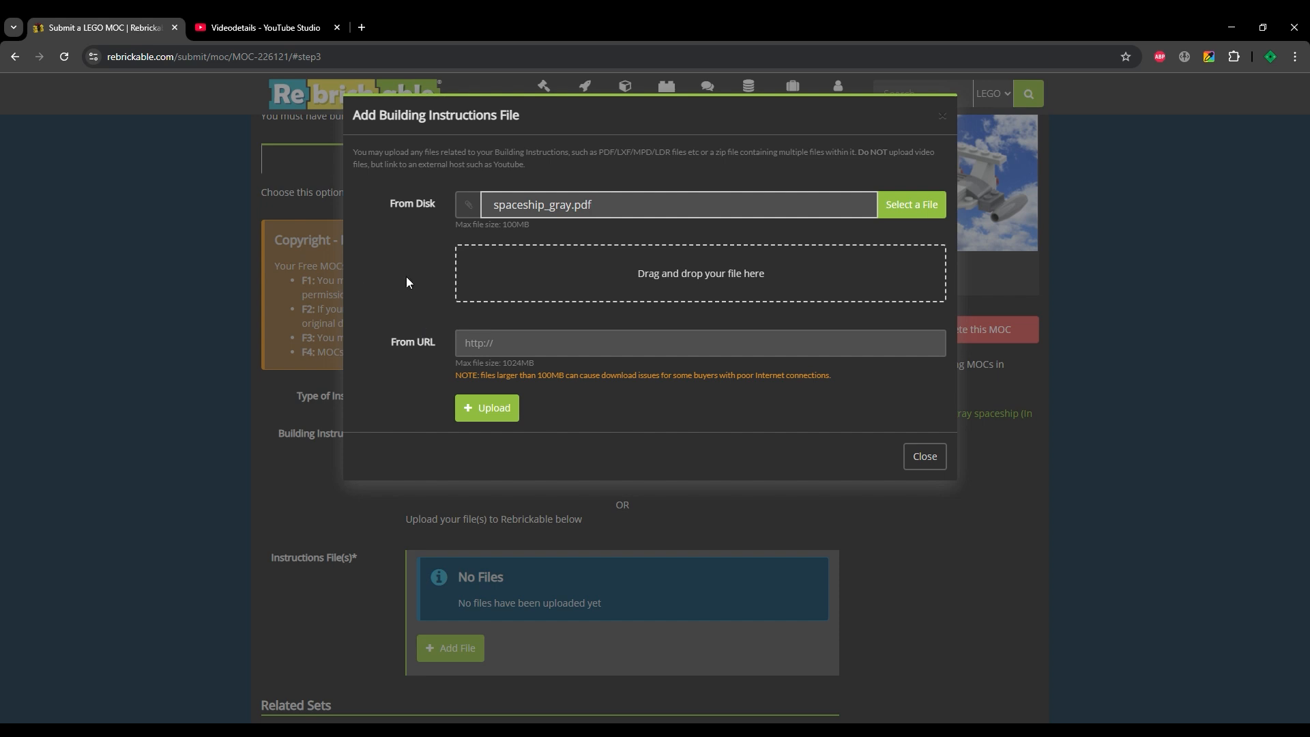
pyautogui.click(495, 410)
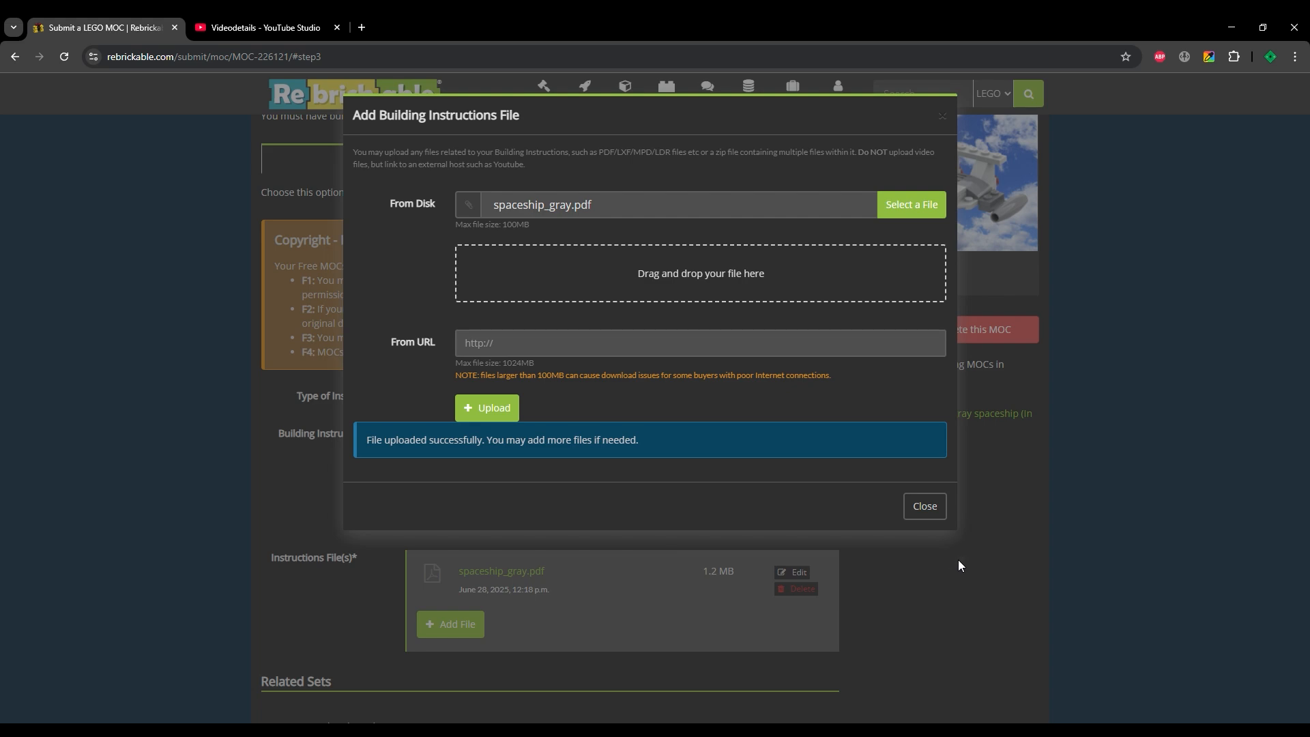
pyautogui.click(958, 565)
# Set the MOC type to Alternate Build and enter 75412-1 as its related set
pyautogui.scroll(-6, 907, 571)
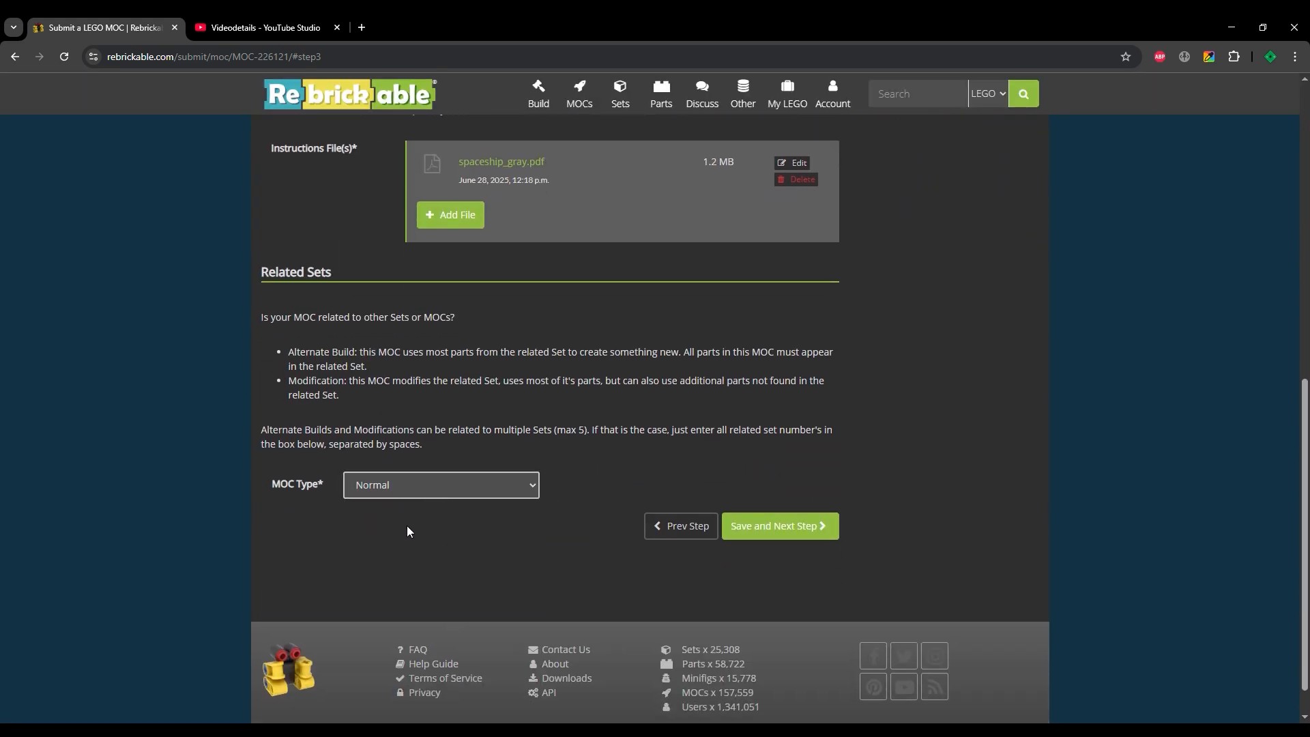
pyautogui.press('Down')
pyautogui.click(719, 496)
pyautogui.write('74')
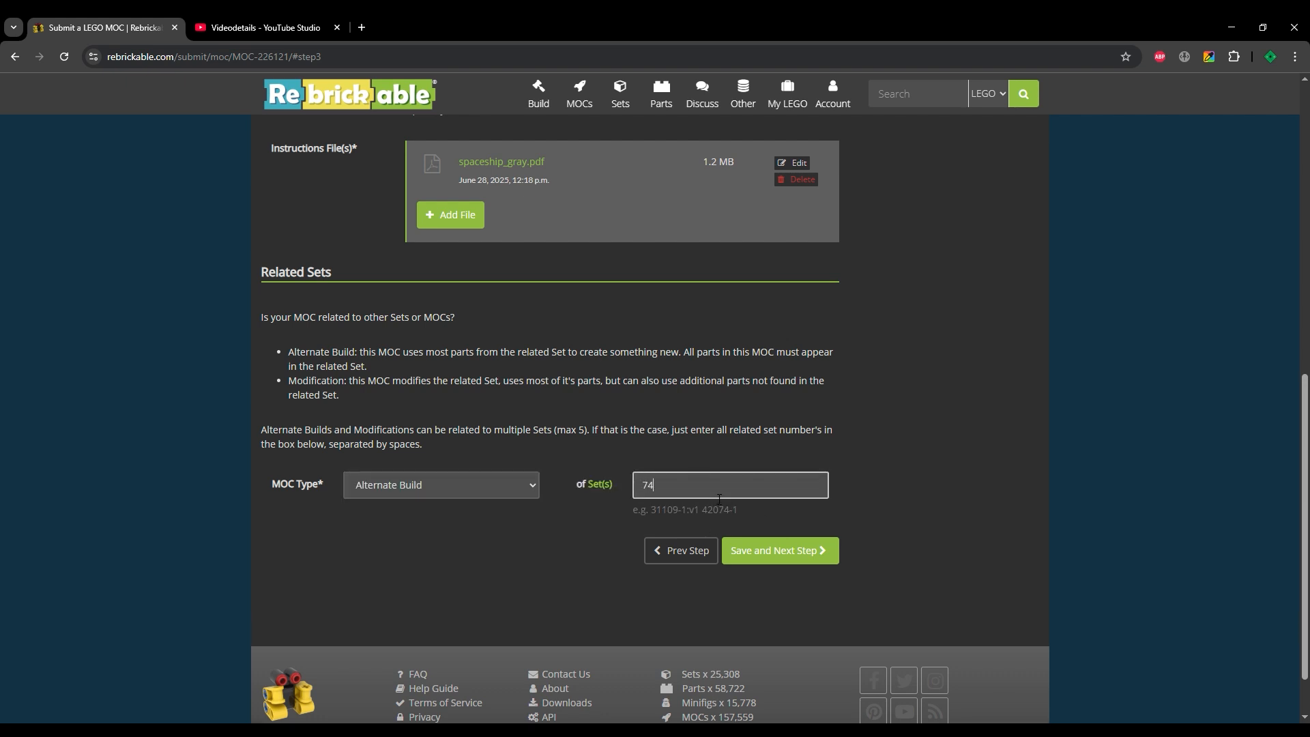
pyautogui.press('BackSpace')
pyautogui.write('5412-1')
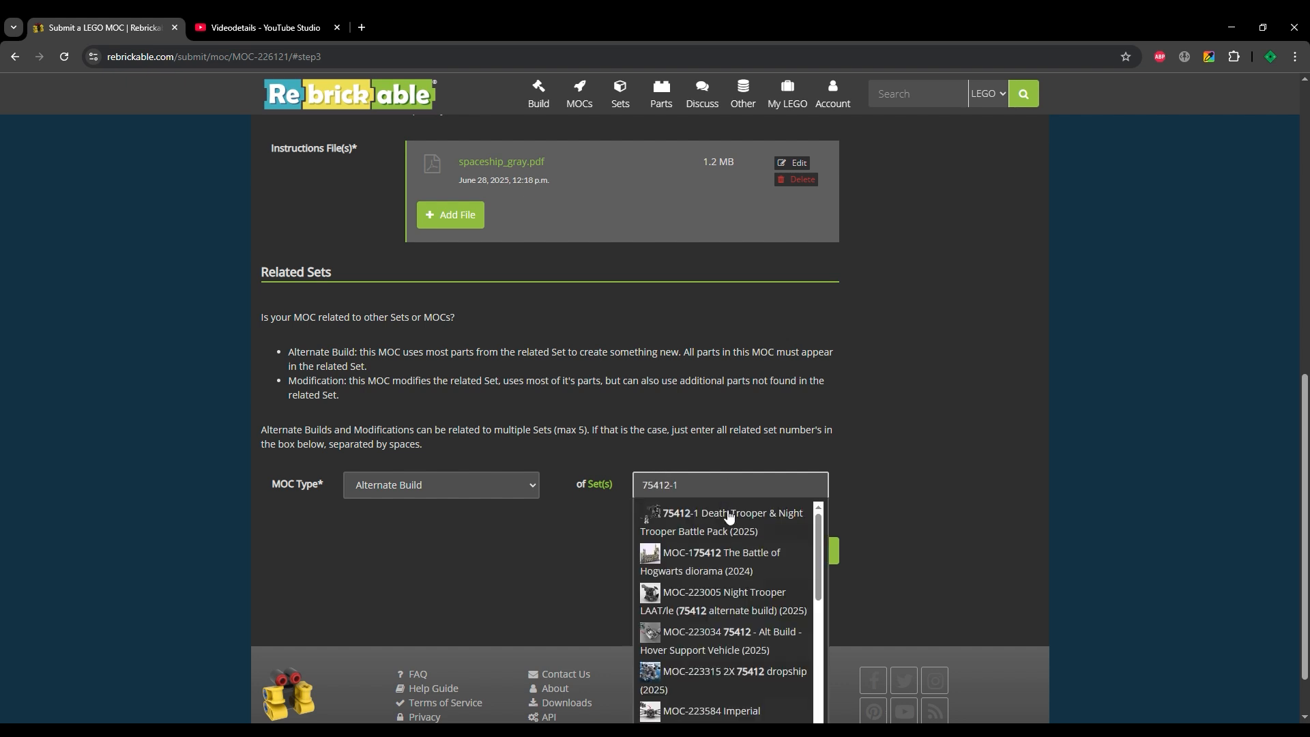
pyautogui.click(725, 508)
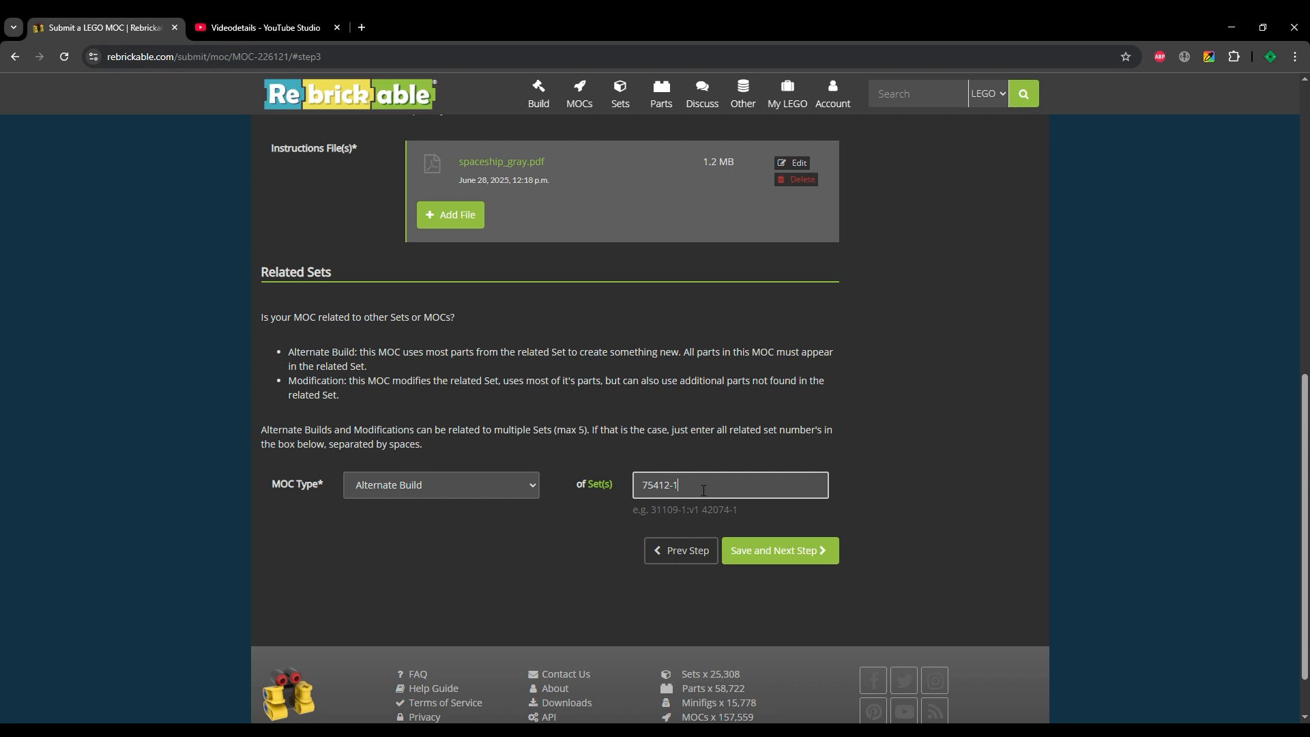
# Replace the related set number with 75386-1, and clear the related set field again
pyautogui.hotkey('ctrl', 'a')
pyautogui.press('BackSpace')
pyautogui.write('75386')
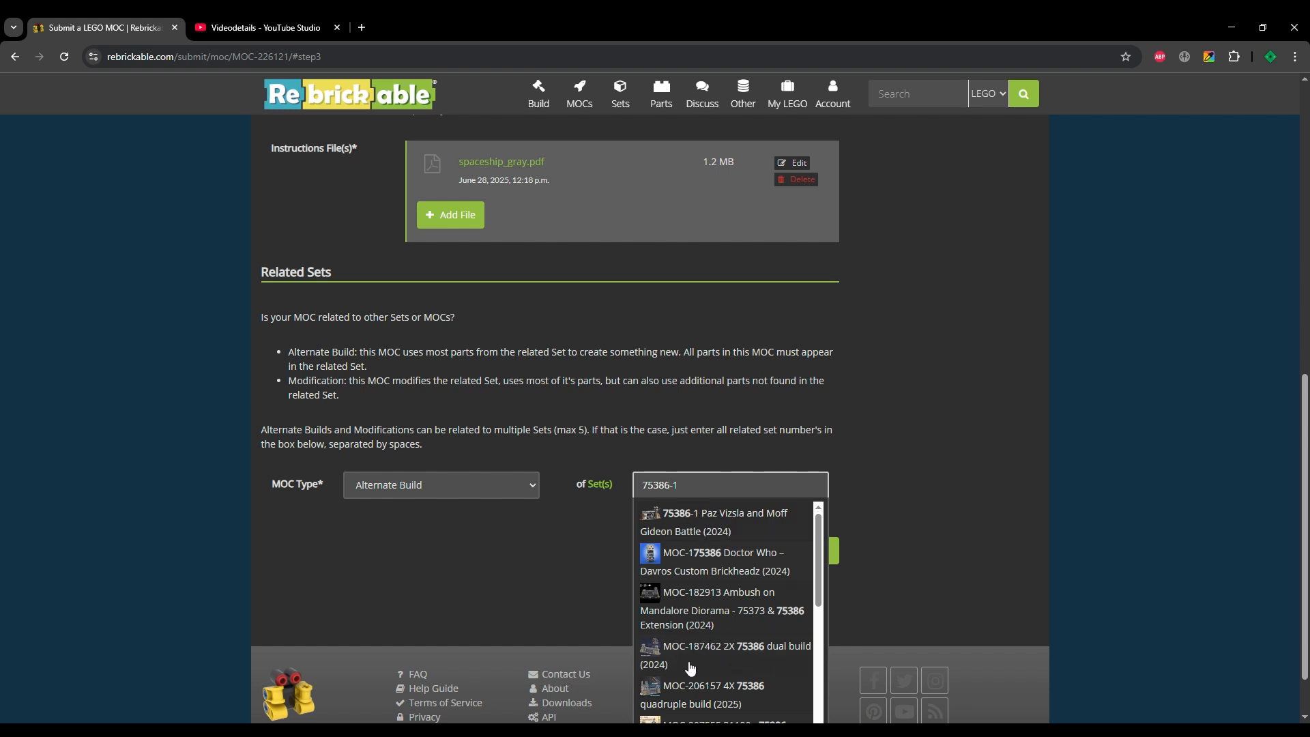
pyautogui.press('BackSpace')
pyautogui.press('BackSpace')
pyautogui.press('BackSpace')
pyautogui.press('BackSpace')
pyautogui.press('BackSpace')
# Try the Modification MOC type, set it back to Normal, and save to continue to the Inventory step
pyautogui.click(488, 484)
pyautogui.click(424, 543)
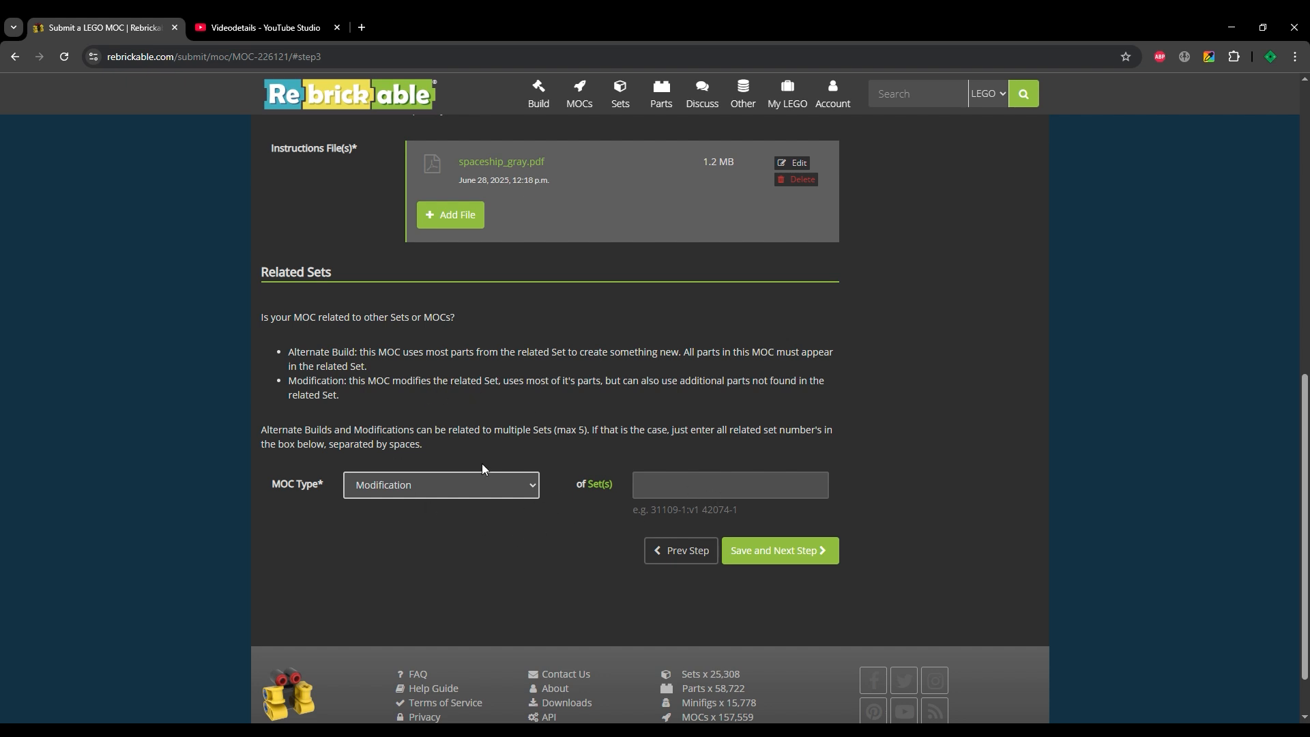
pyautogui.click(472, 485)
pyautogui.click(415, 507)
pyautogui.click(785, 528)
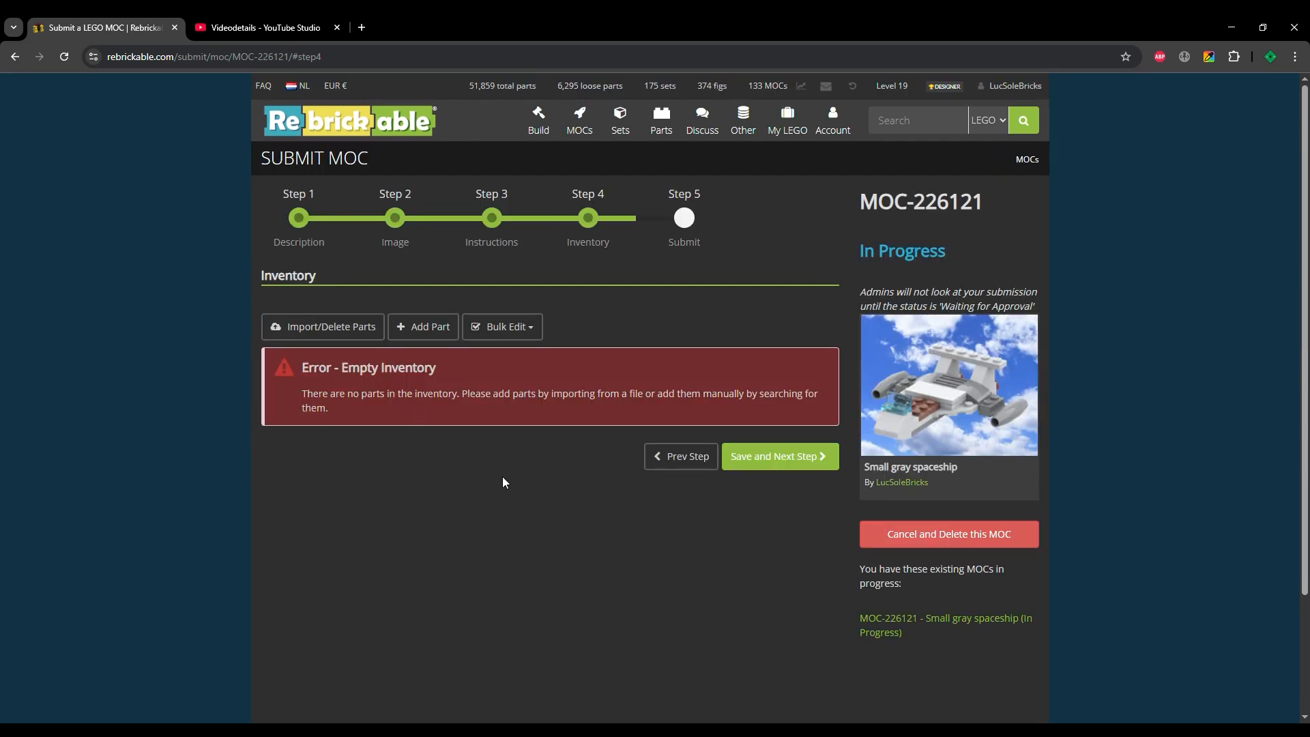
# Import the parts from Spaceship_gray.io with Rebrickable (no conversion) as source, appending them to the empty inventory
pyautogui.click(339, 328)
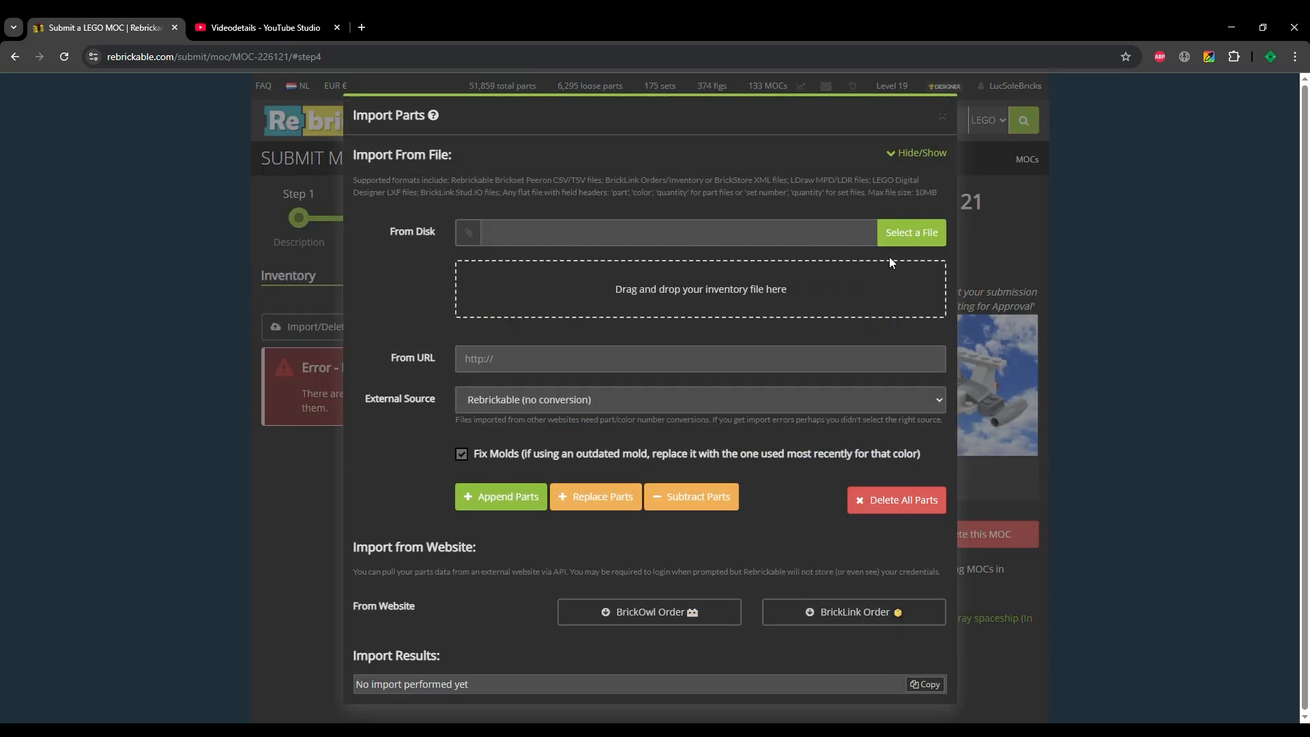
pyautogui.click(943, 118)
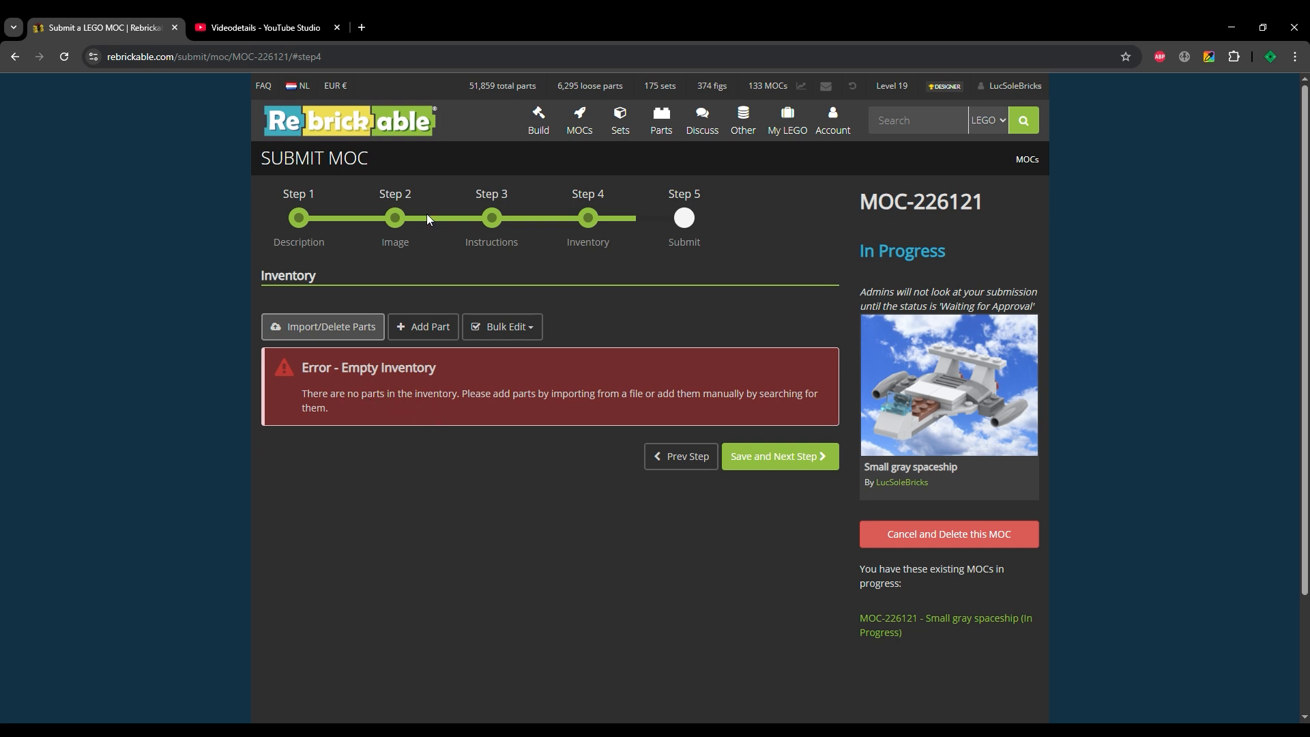
pyautogui.click(320, 327)
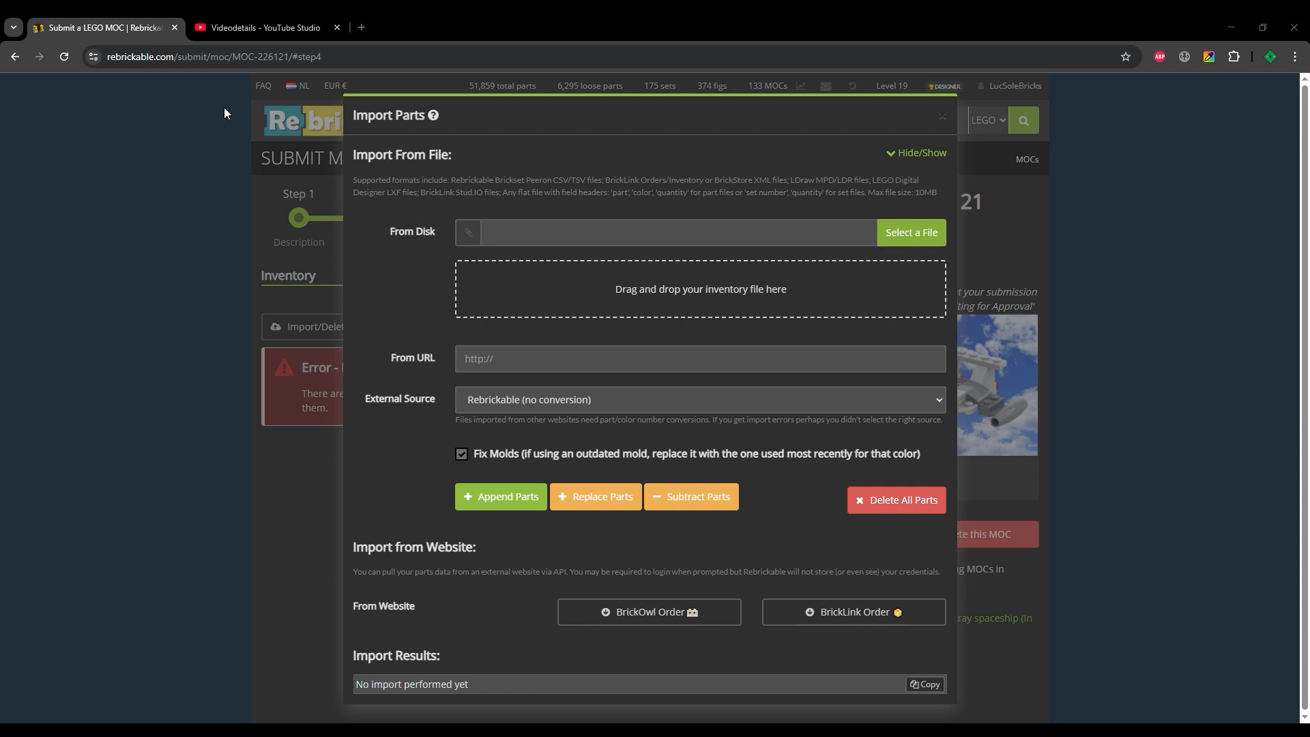
pyautogui.moveTo(223, 108); pyautogui.dragTo(656, 319)
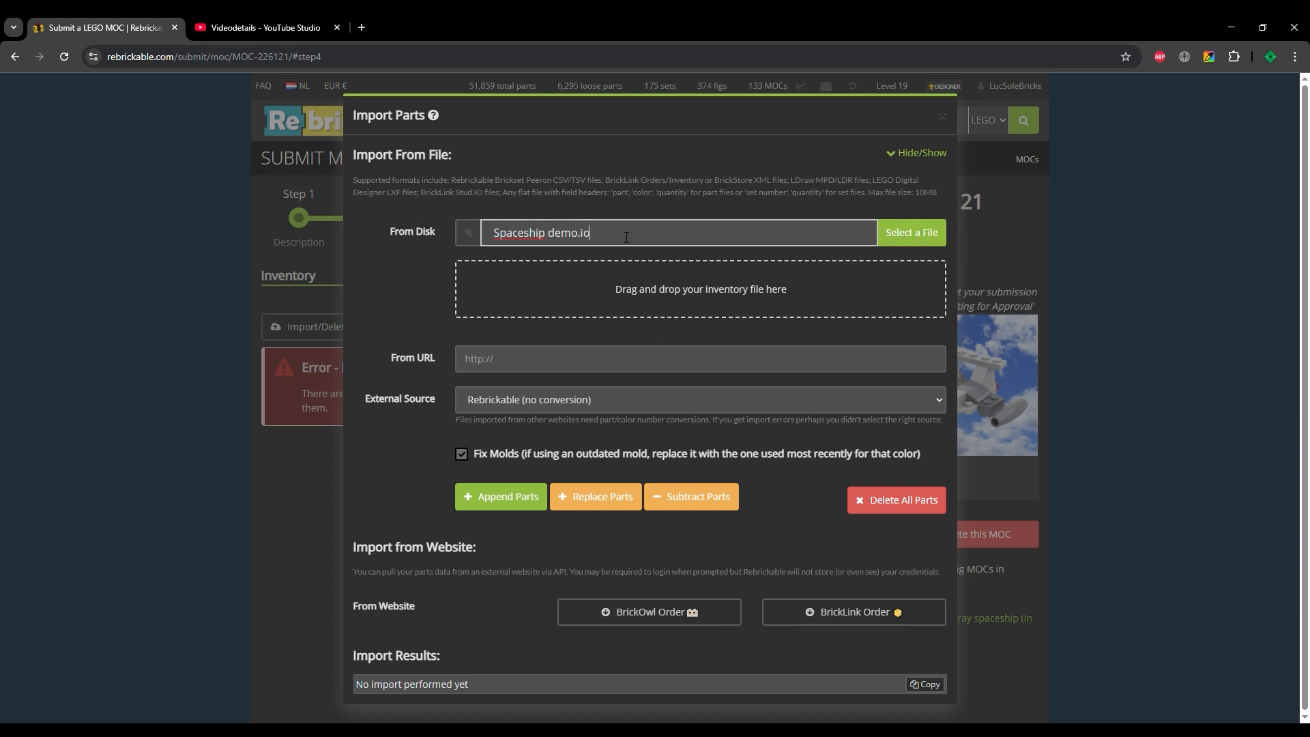
pyautogui.moveTo(255, 123); pyautogui.dragTo(664, 252)
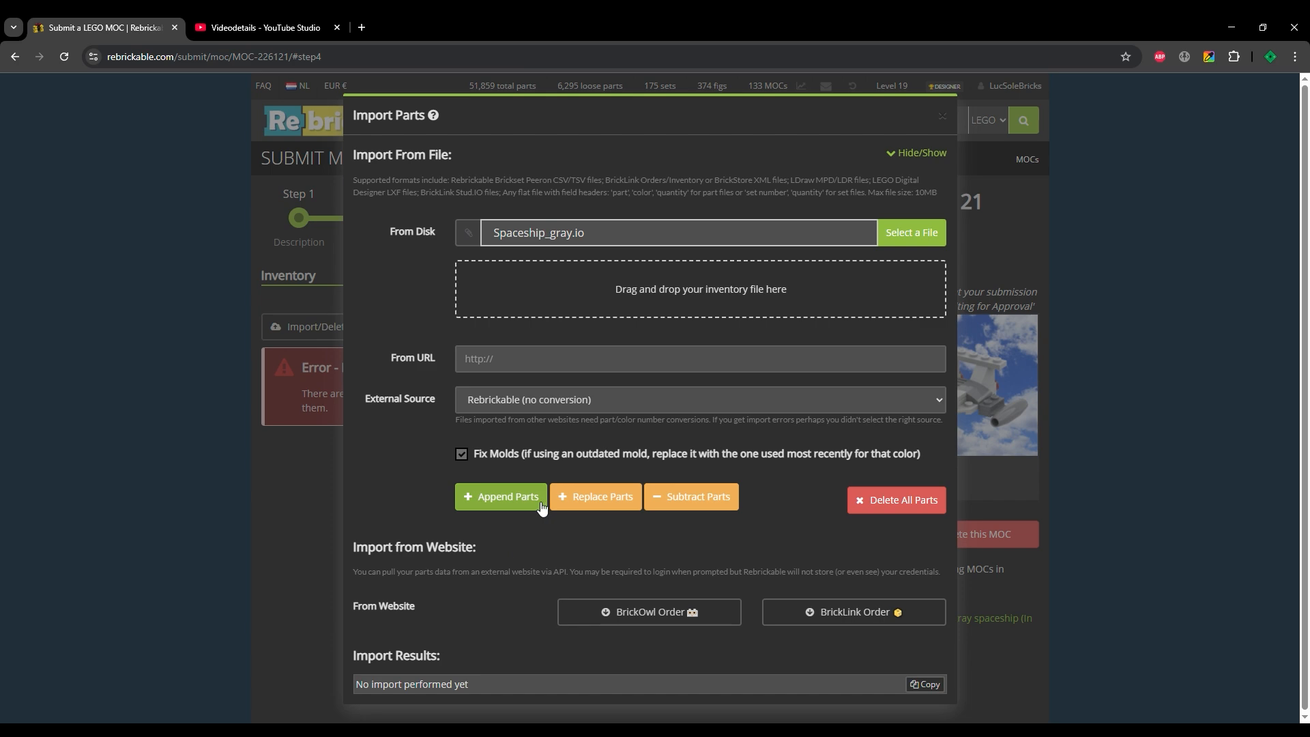
pyautogui.click(514, 505)
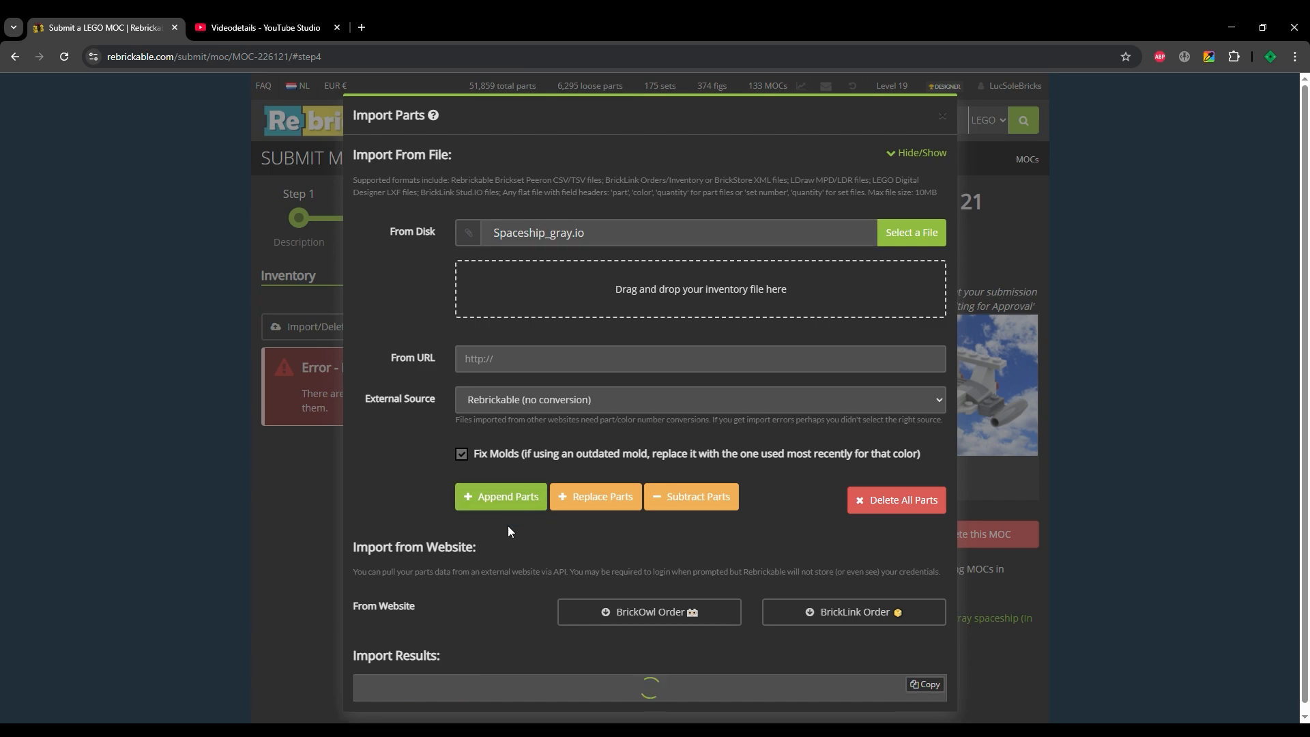
pyautogui.click(121, 478)
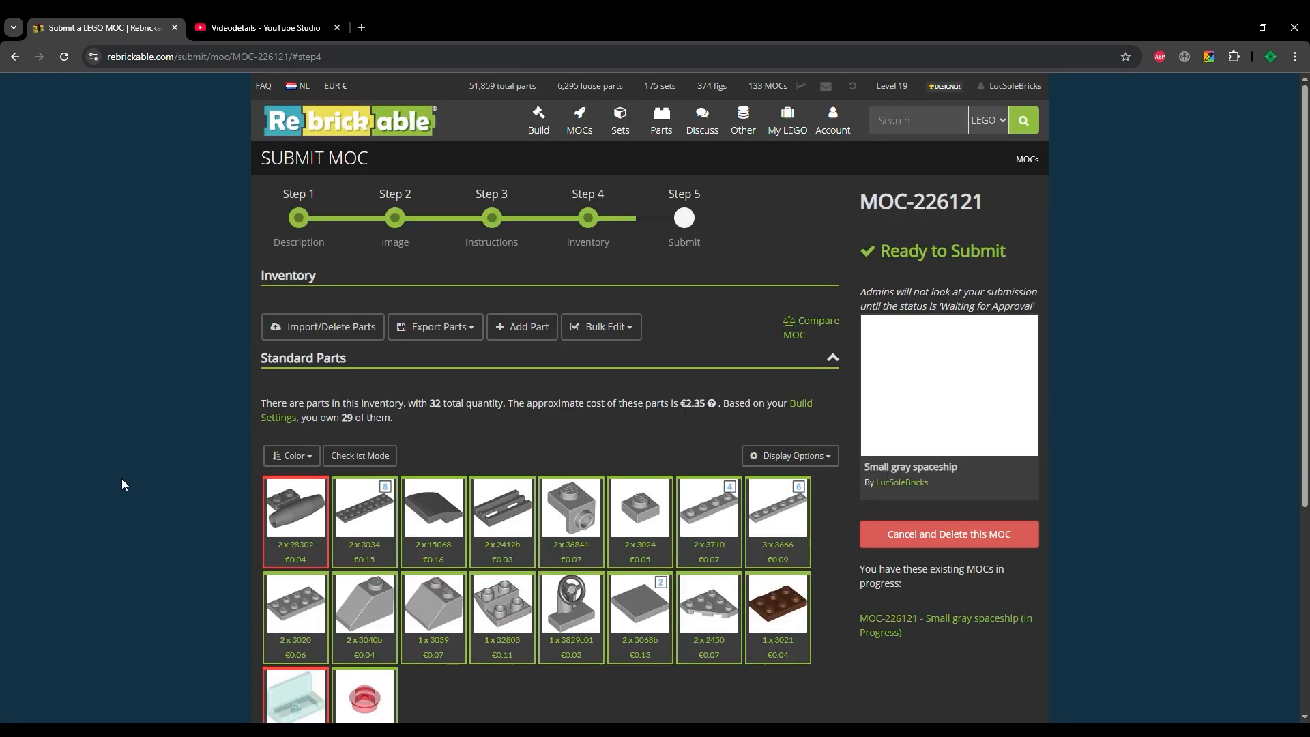
# Review the imported standard parts with their total quantity and approximate cost
pyautogui.scroll(-2, 187, 489)
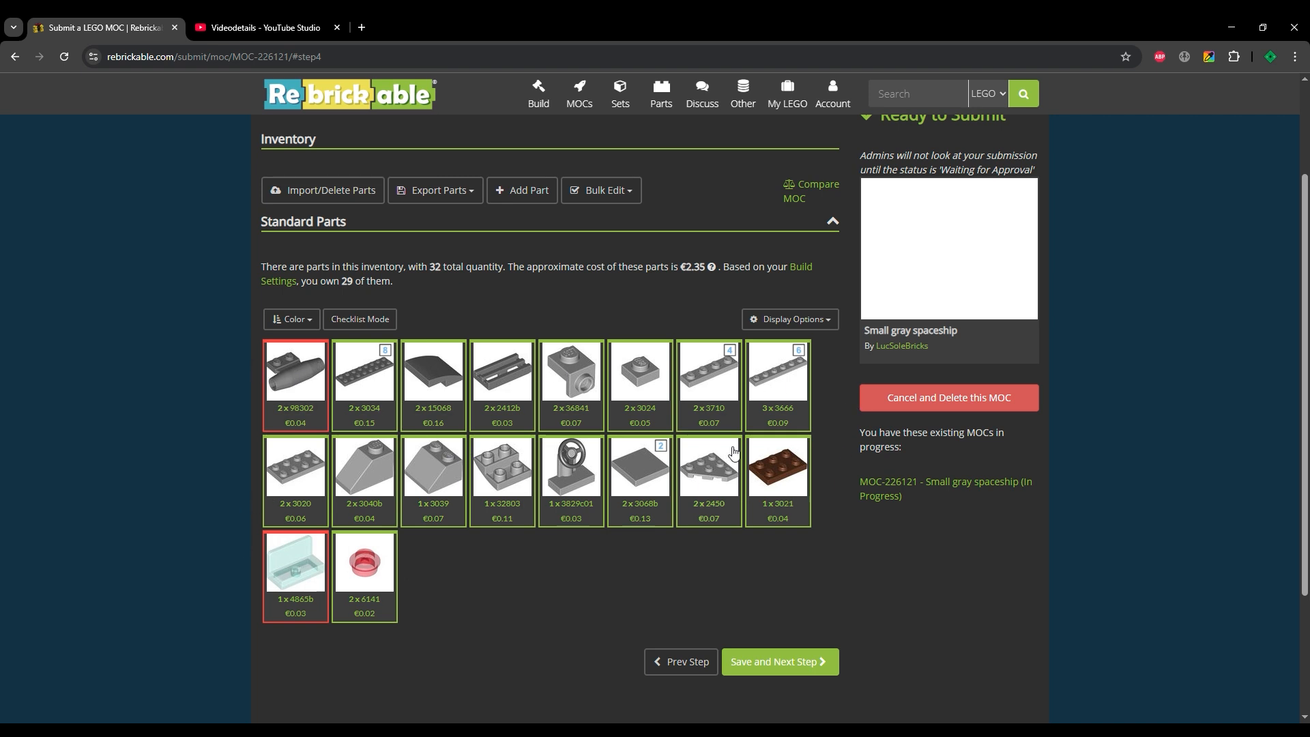
pyautogui.moveTo(688, 273); pyautogui.dragTo(716, 269)
pyautogui.click(700, 310)
# Save the inventory and submit the MOC for approval without adding an admin message
pyautogui.click(780, 661)
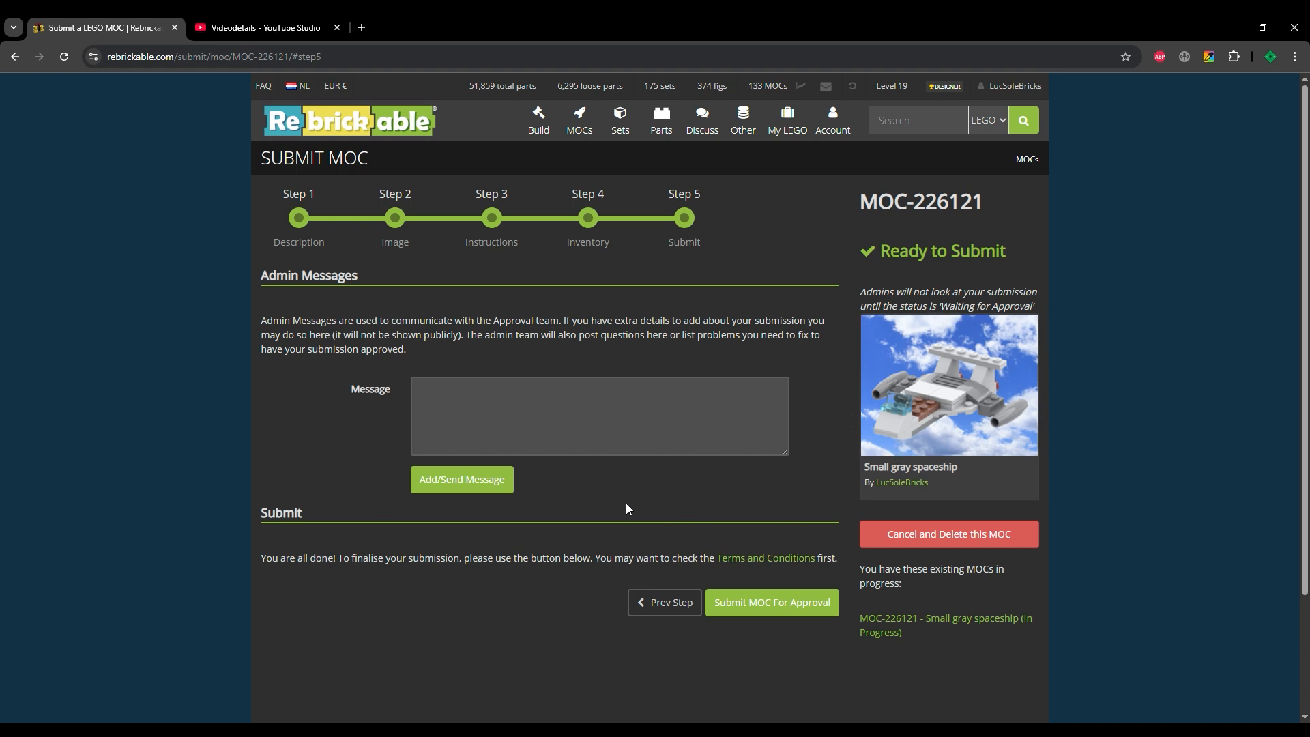
pyautogui.scroll(-1, 626, 508)
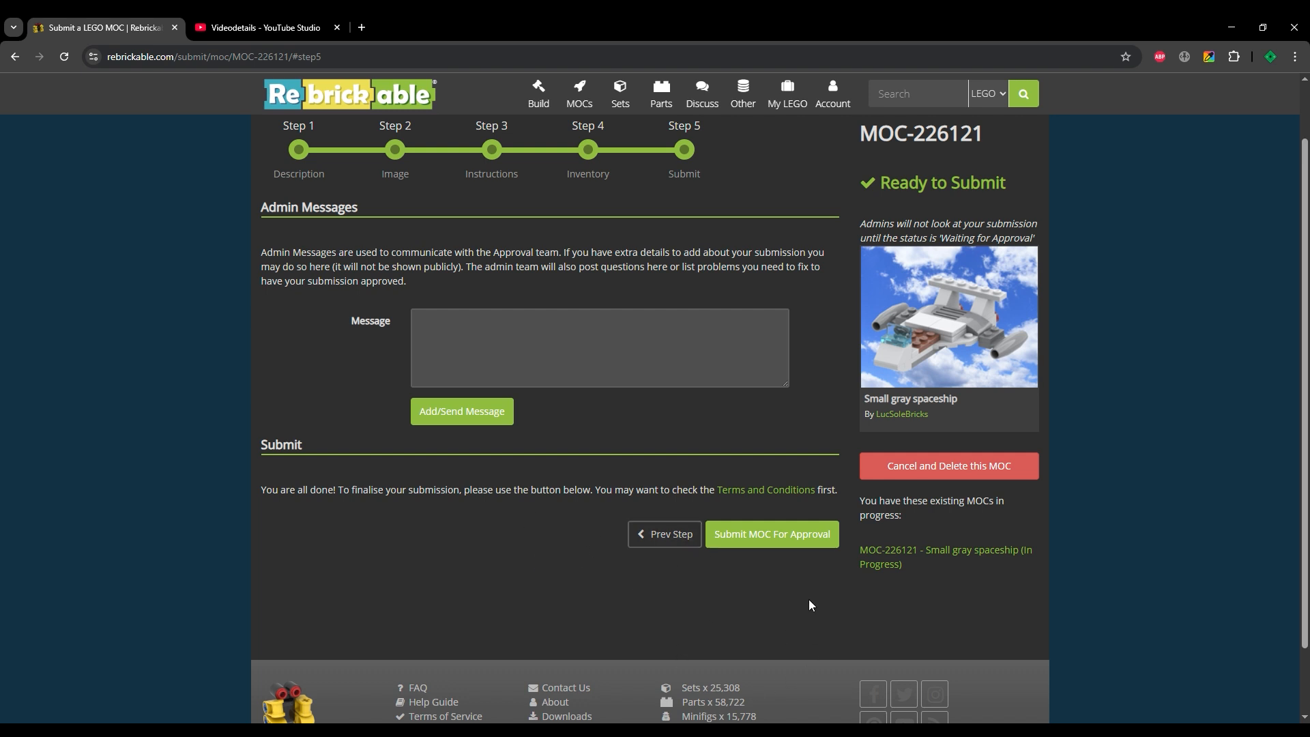
pyautogui.click(798, 546)
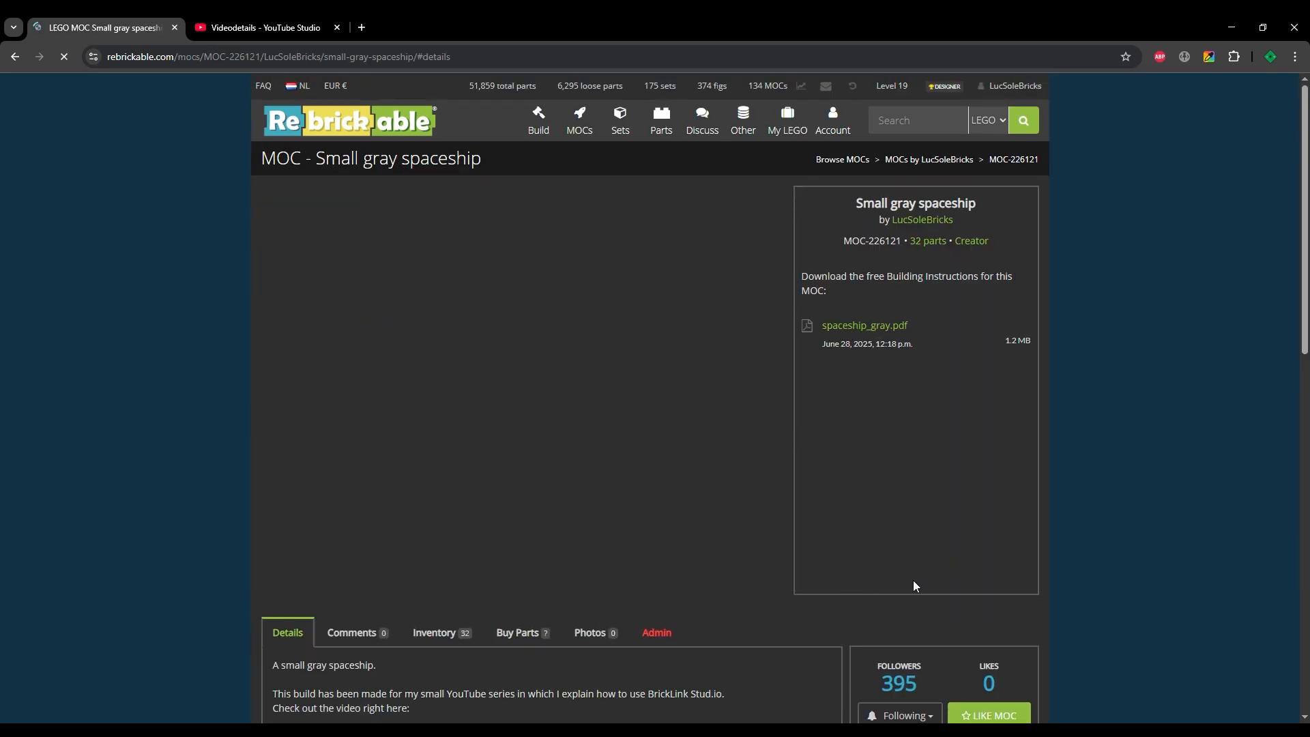
# Check the image, instructions file and description on the submitted MOC's page, and like the MOC
pyautogui.scroll(-2, 943, 484)
pyautogui.scroll(1, 945, 483)
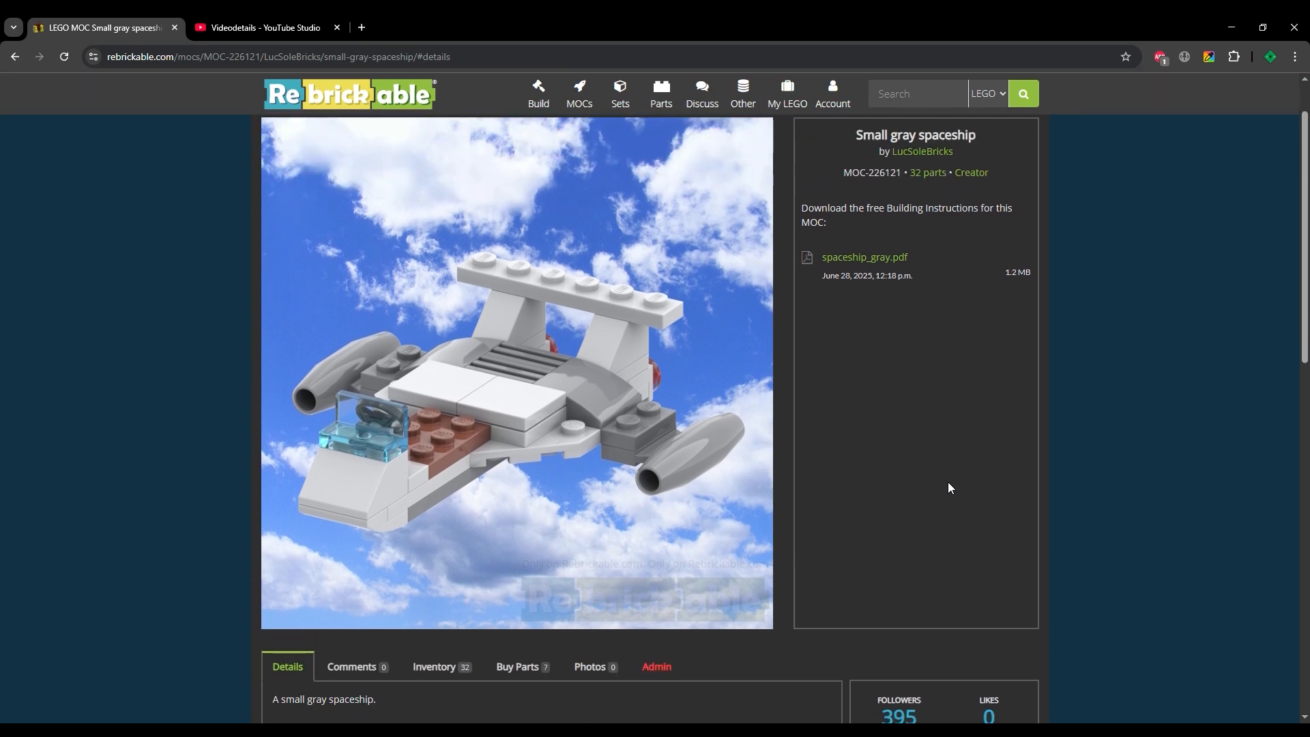
pyautogui.scroll(1, 980, 364)
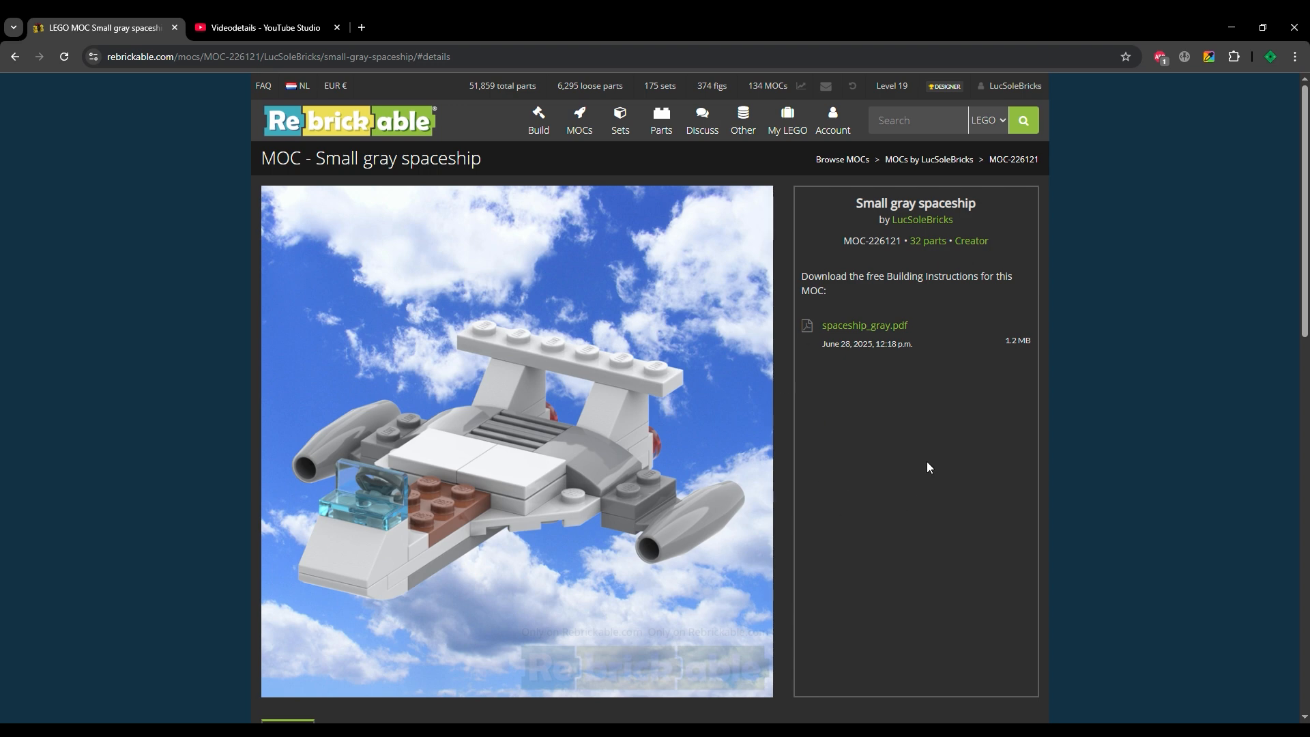
pyautogui.scroll(-4, 927, 468)
pyautogui.scroll(-2, 813, 428)
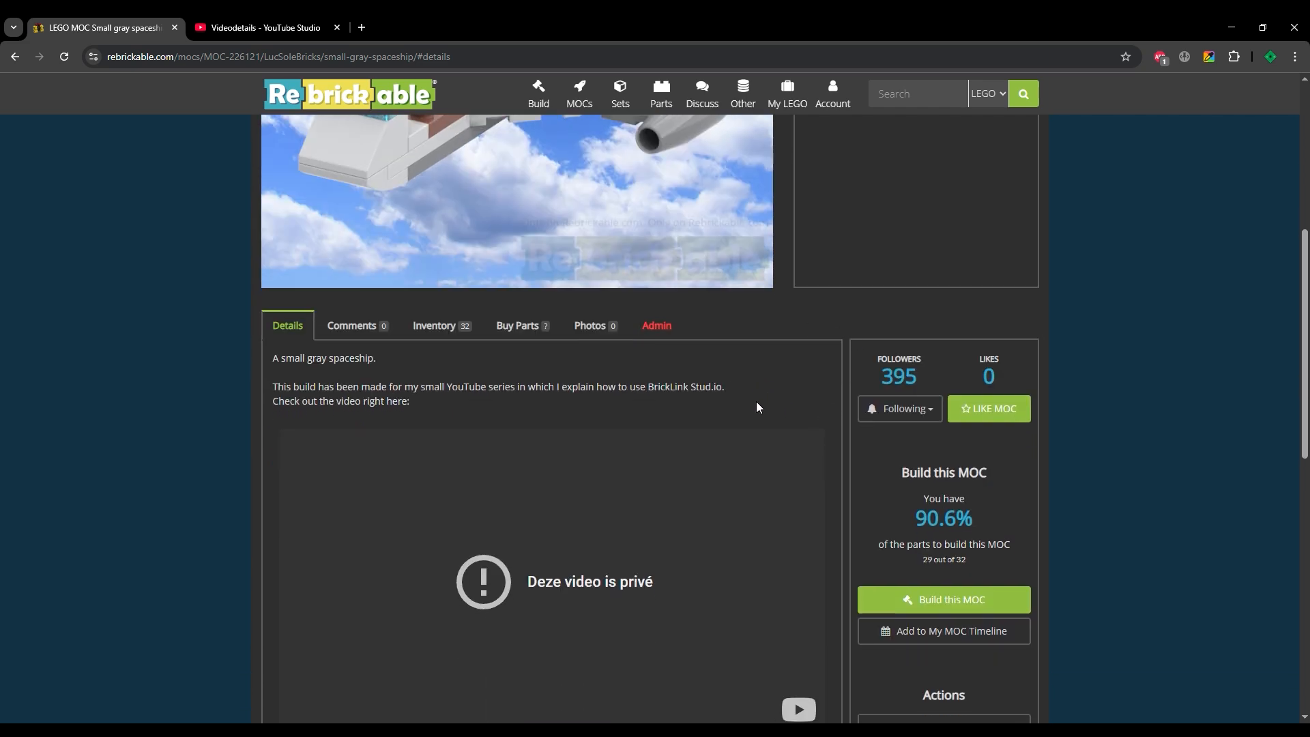
pyautogui.click(1019, 410)
# Look through the rest of the MOC's page down to the designer's other MOCs, and return to its beginning
pyautogui.scroll(-8, 1112, 334)
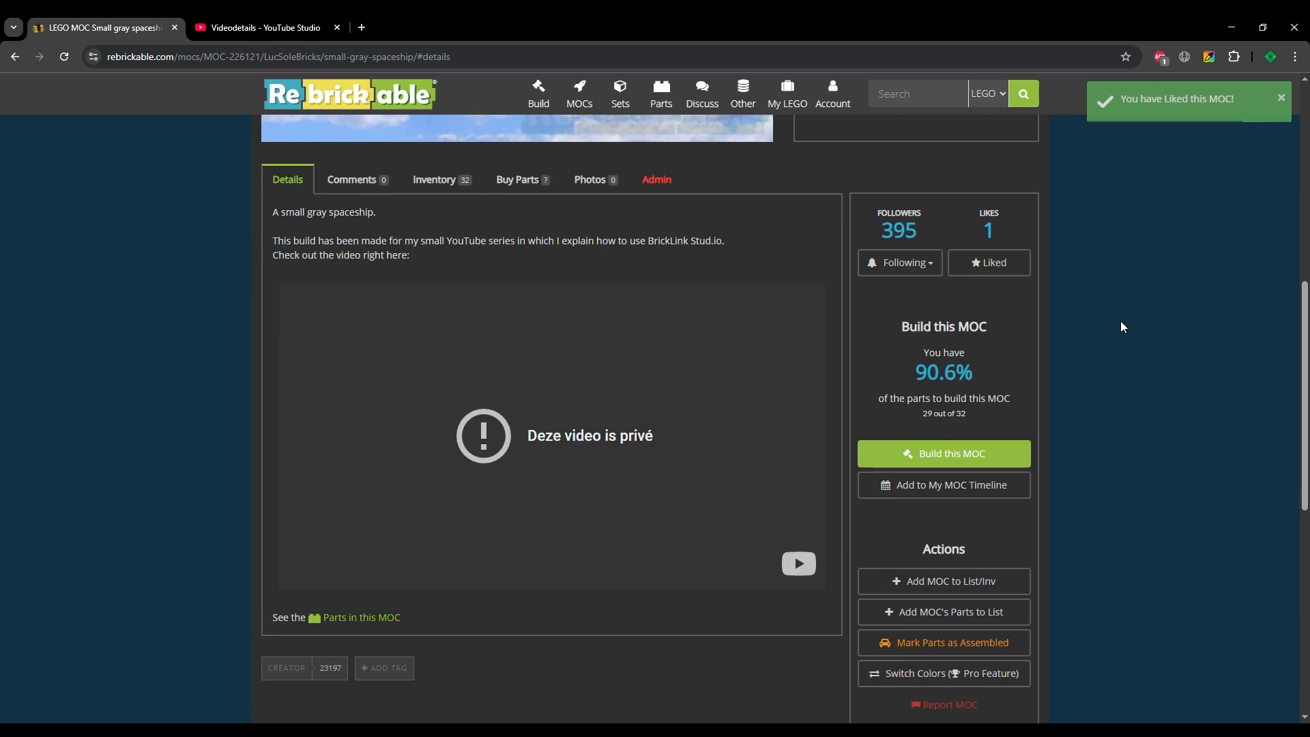
pyautogui.scroll(-5, 1172, 438)
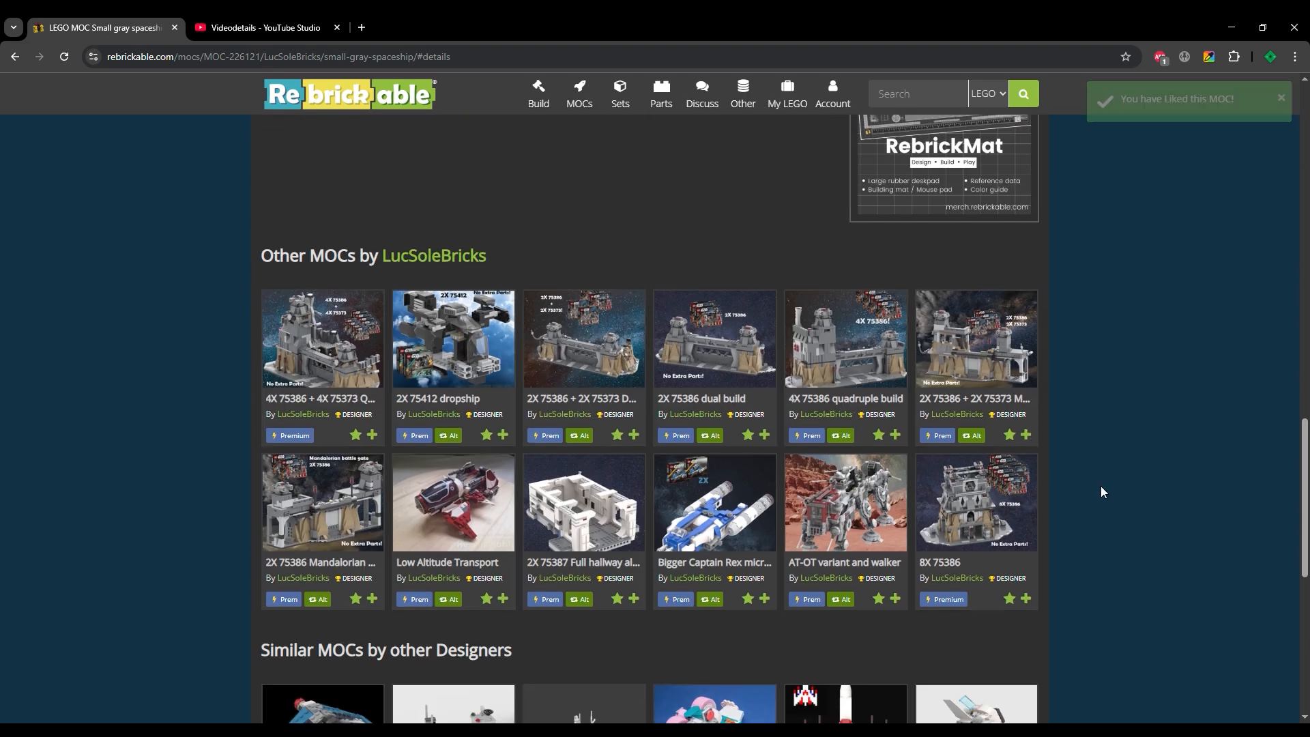
pyautogui.scroll(15, 1158, 418)
pyautogui.scroll(1, 818, 317)
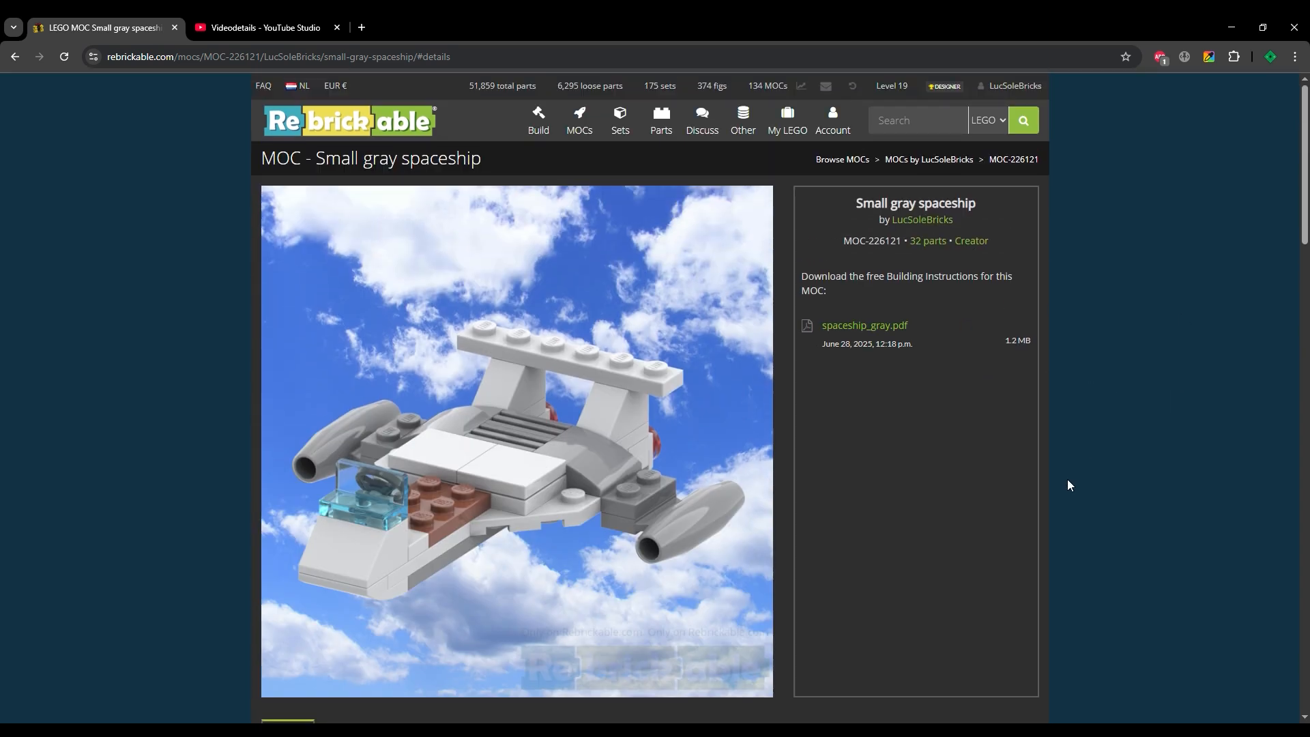